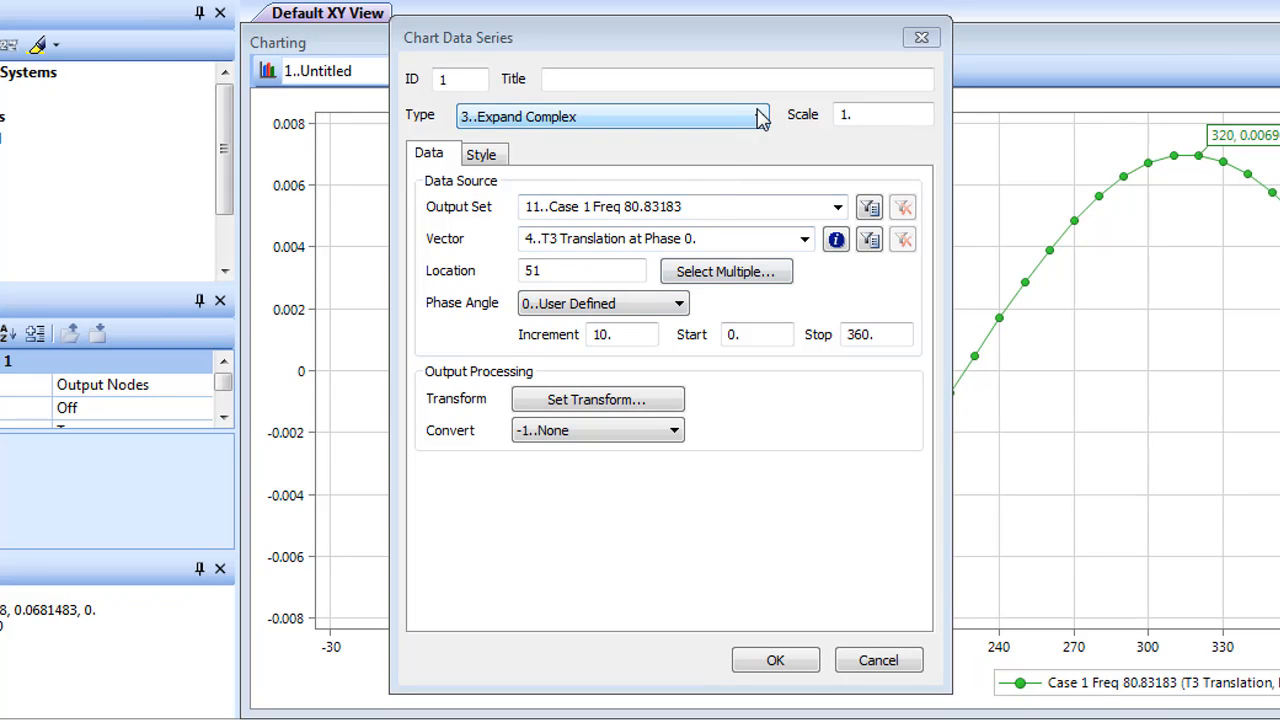
left_click(760, 117)
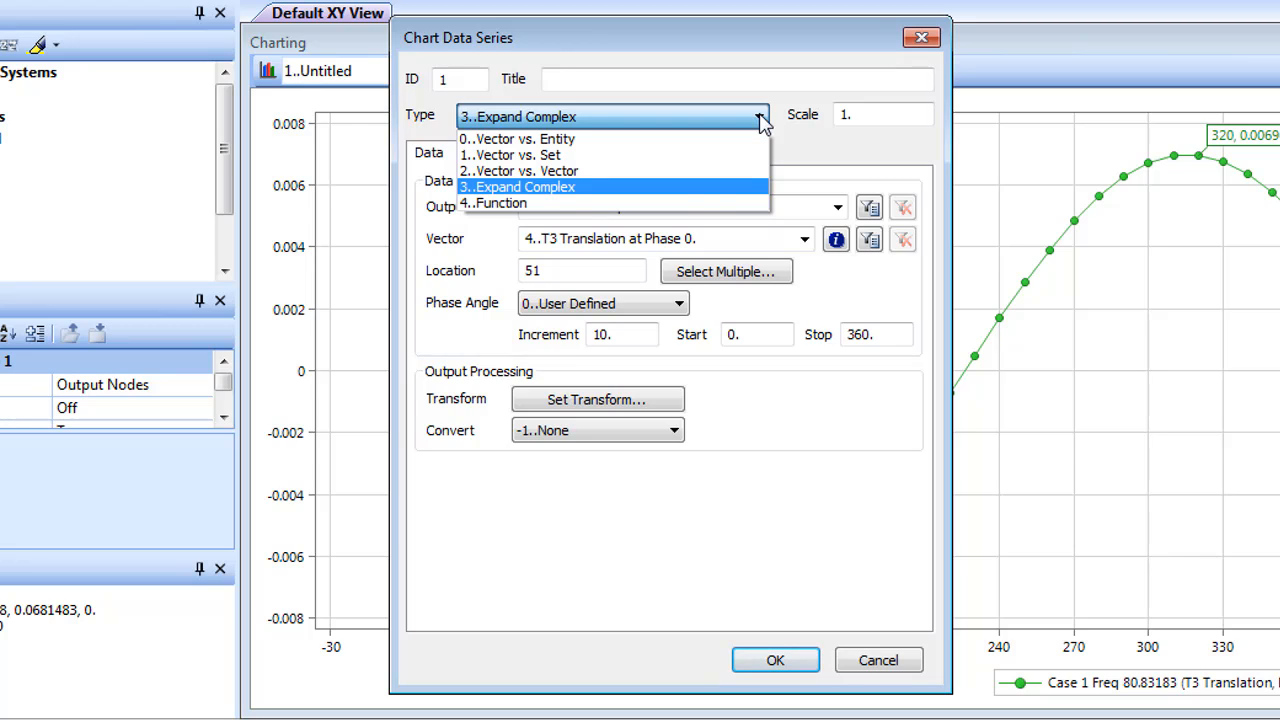
left_click(760, 117)
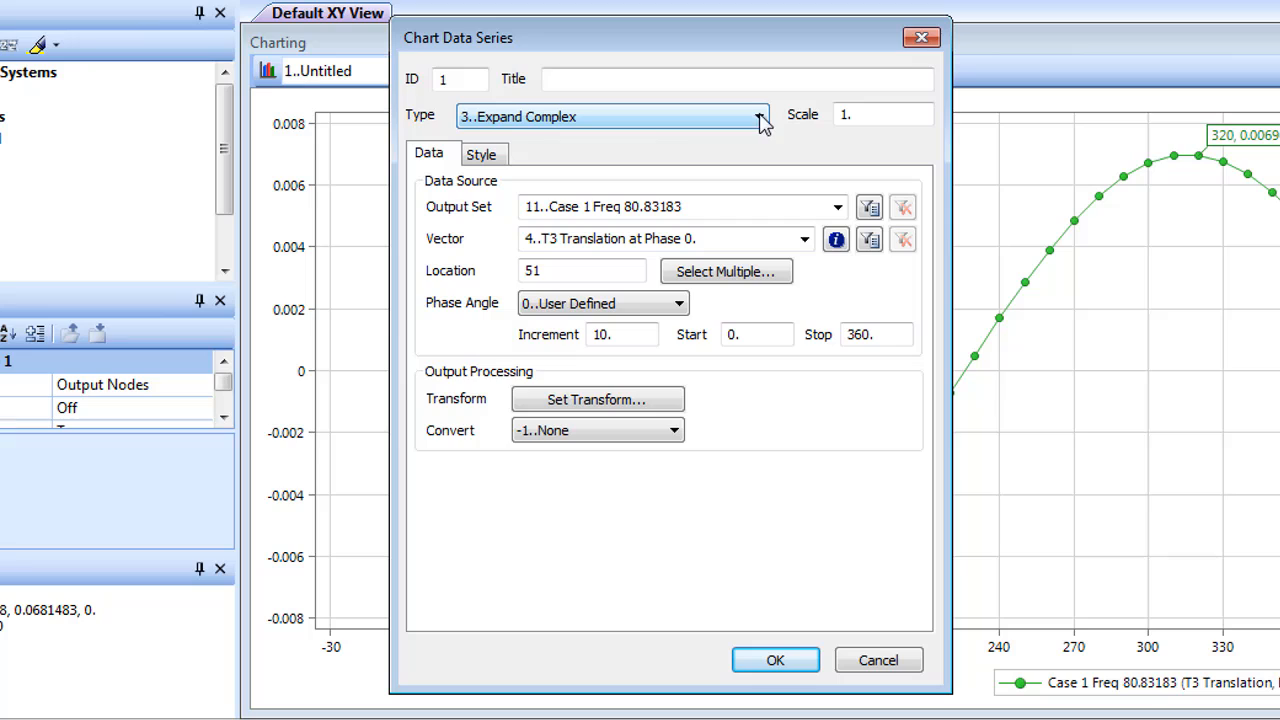
left_click(484, 155)
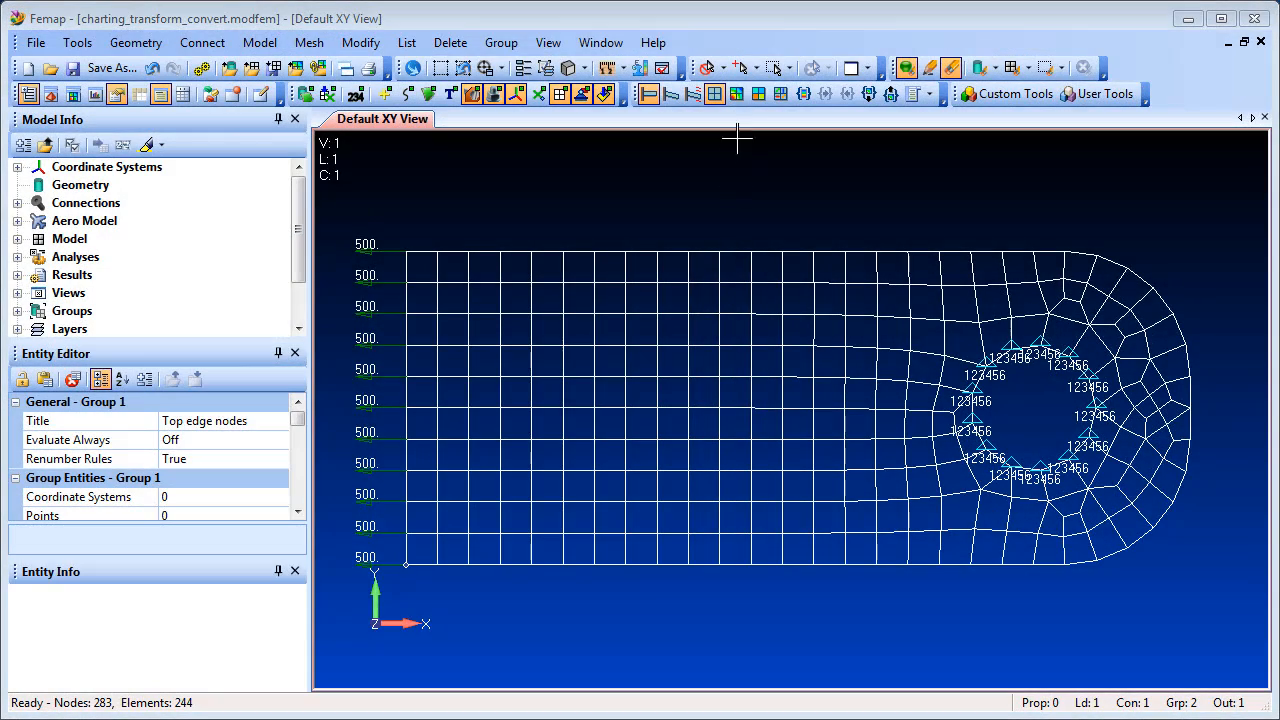
Step: Display the plate stress contour on the model, then turn highlighting of the Top edge nodes group on and off
left_click(736, 93)
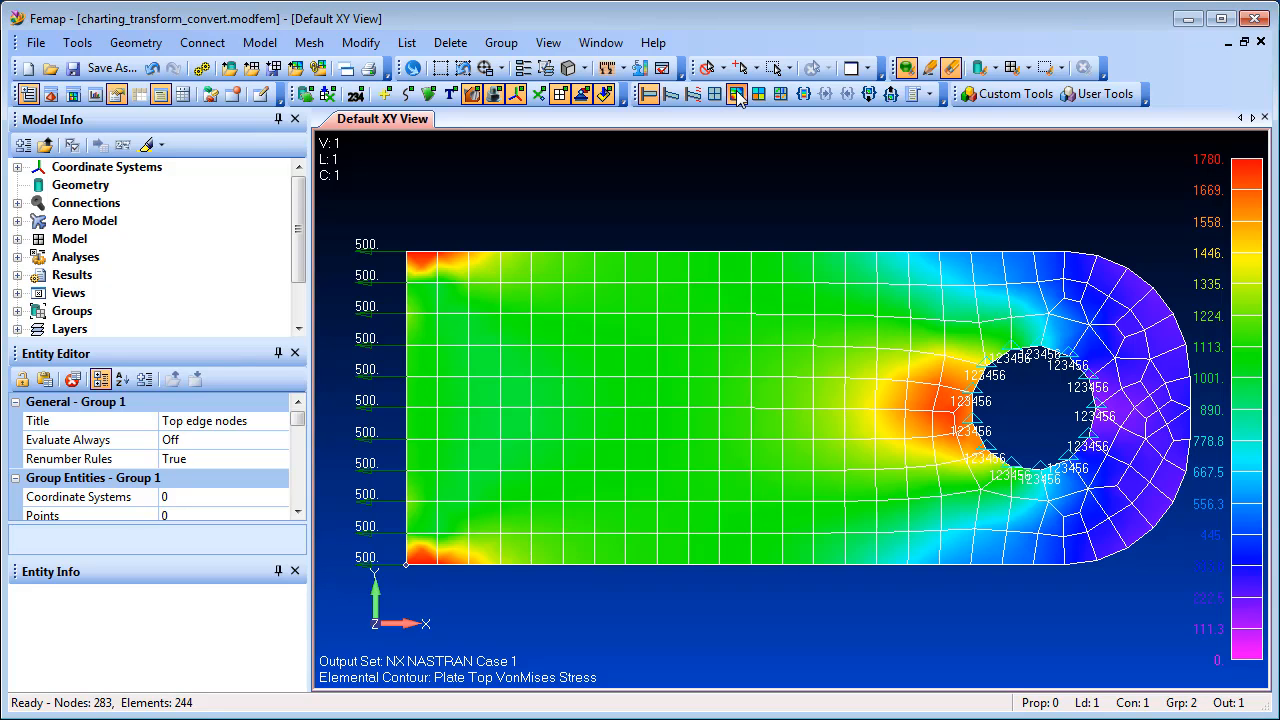
scroll(305, 262, "down", 1)
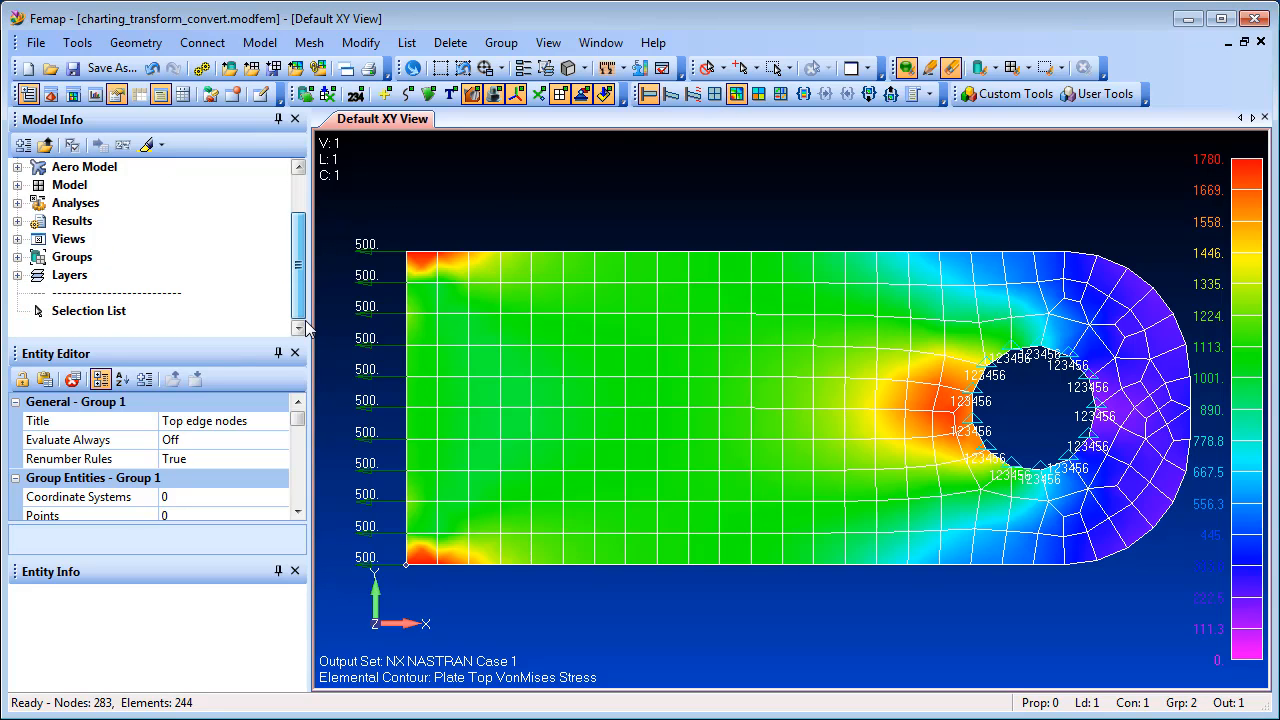
left_click(17, 257)
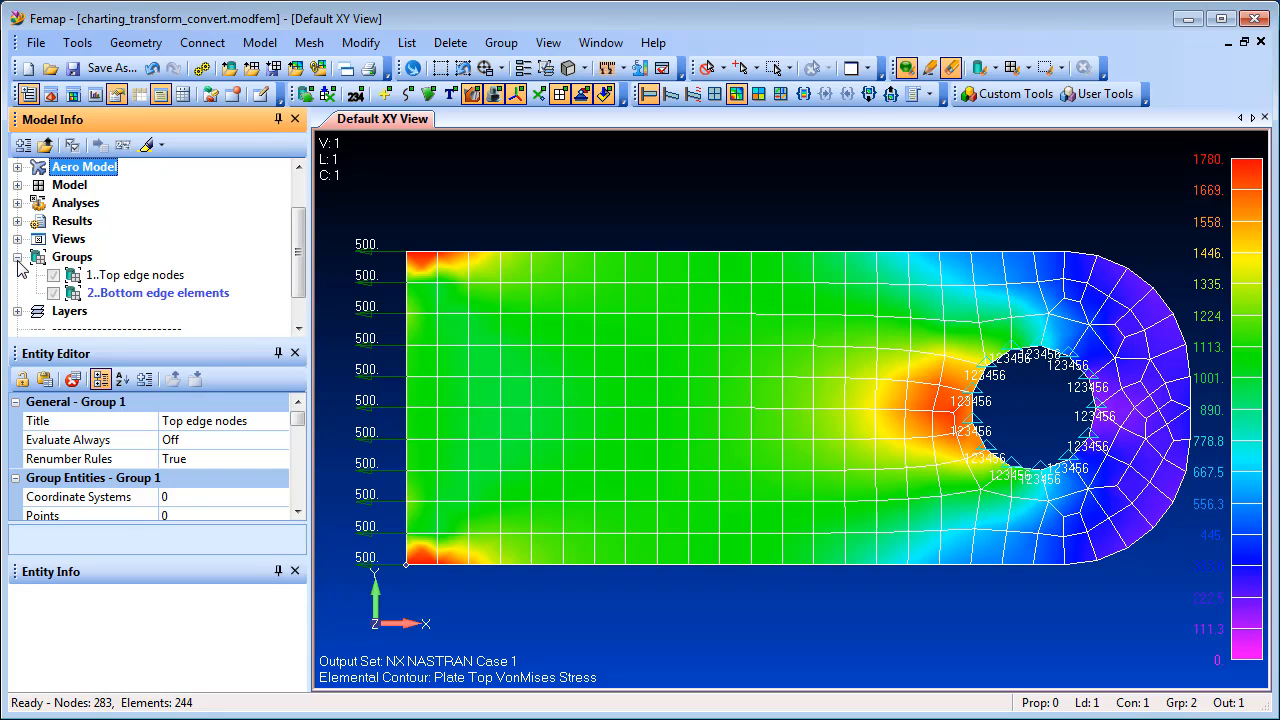
left_click(125, 275)
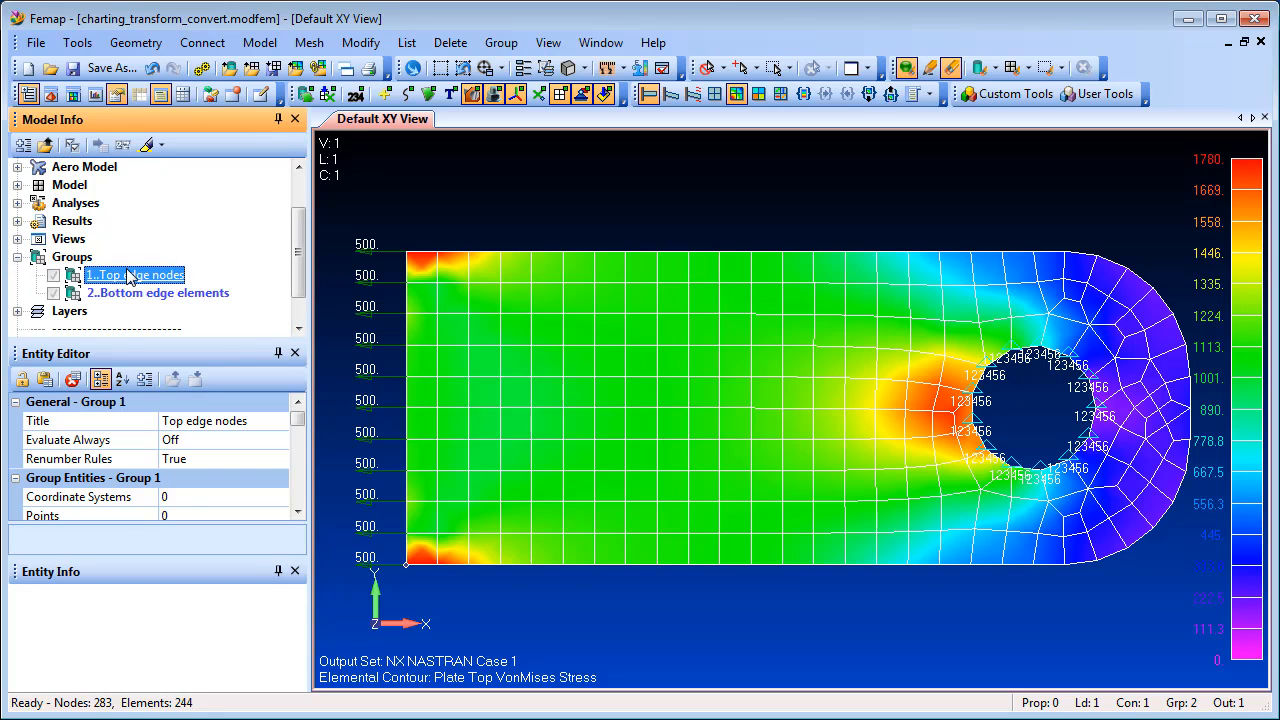
left_click(147, 146)
left_click(147, 146)
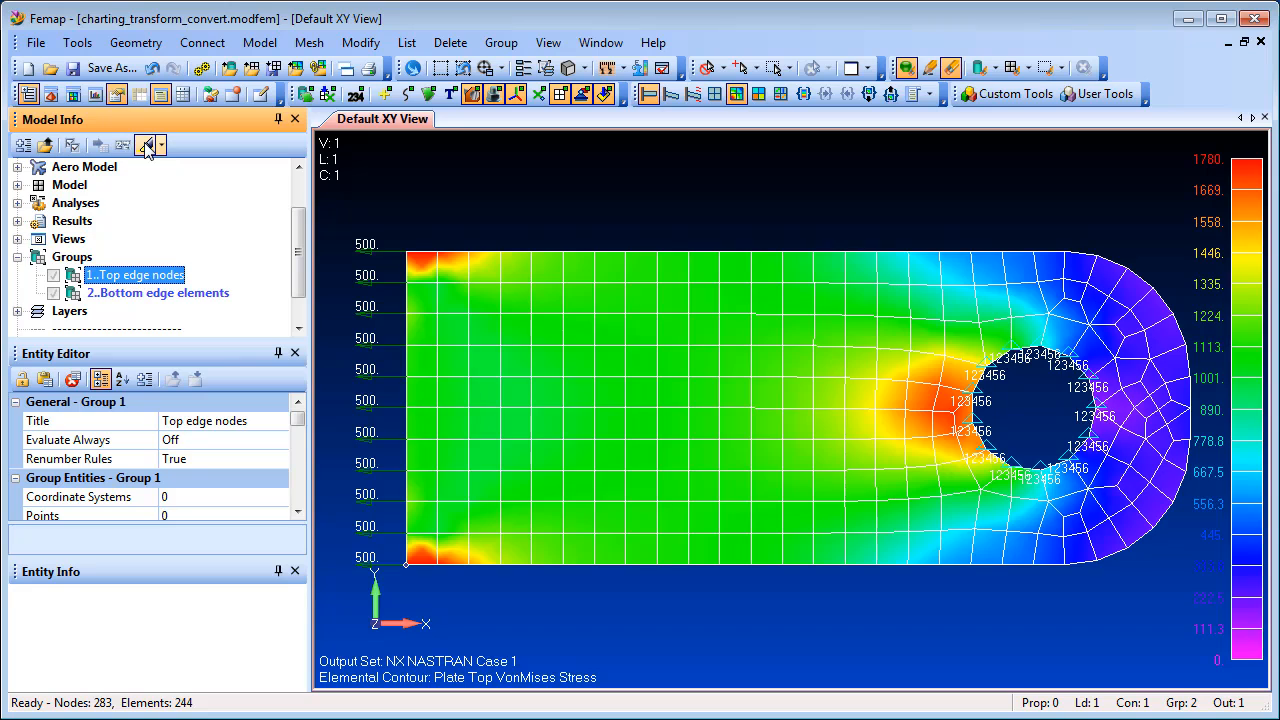
Step: Start a Vector vs. Entity chart data series with X position on the x-axis and vector 7033..Plate Top VonMises Stress
left_click(97, 94)
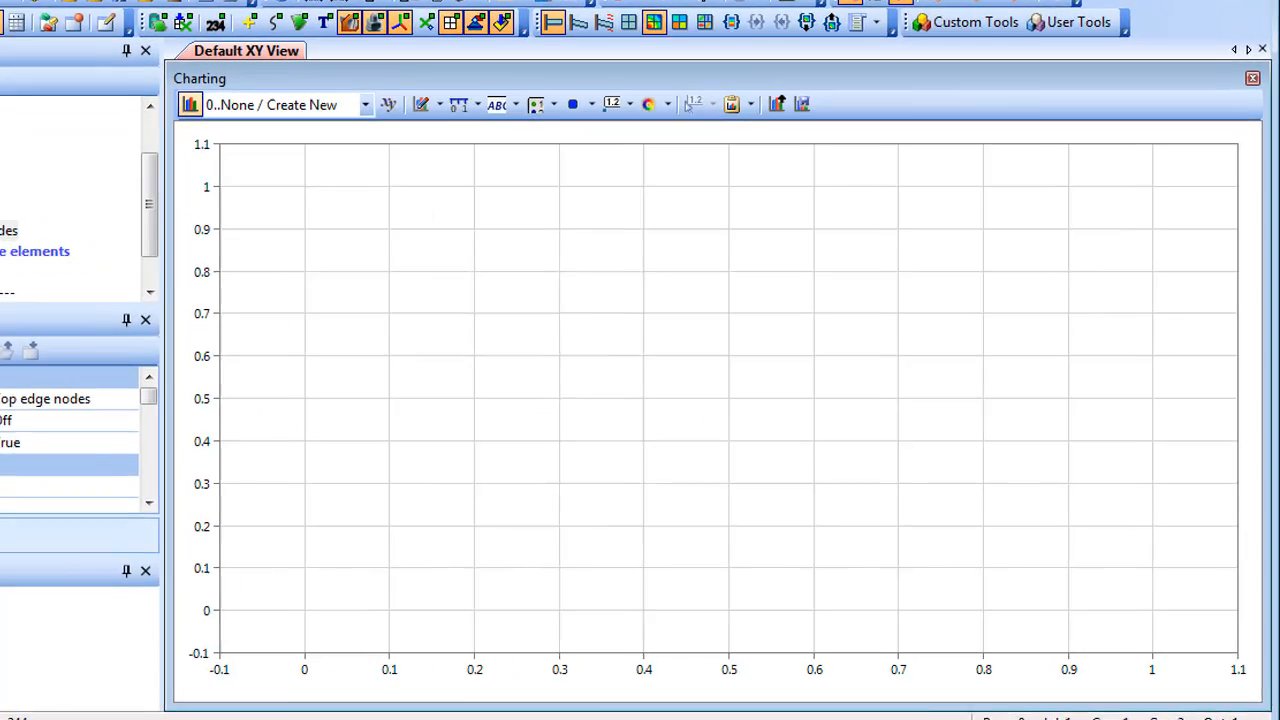
left_click(439, 104)
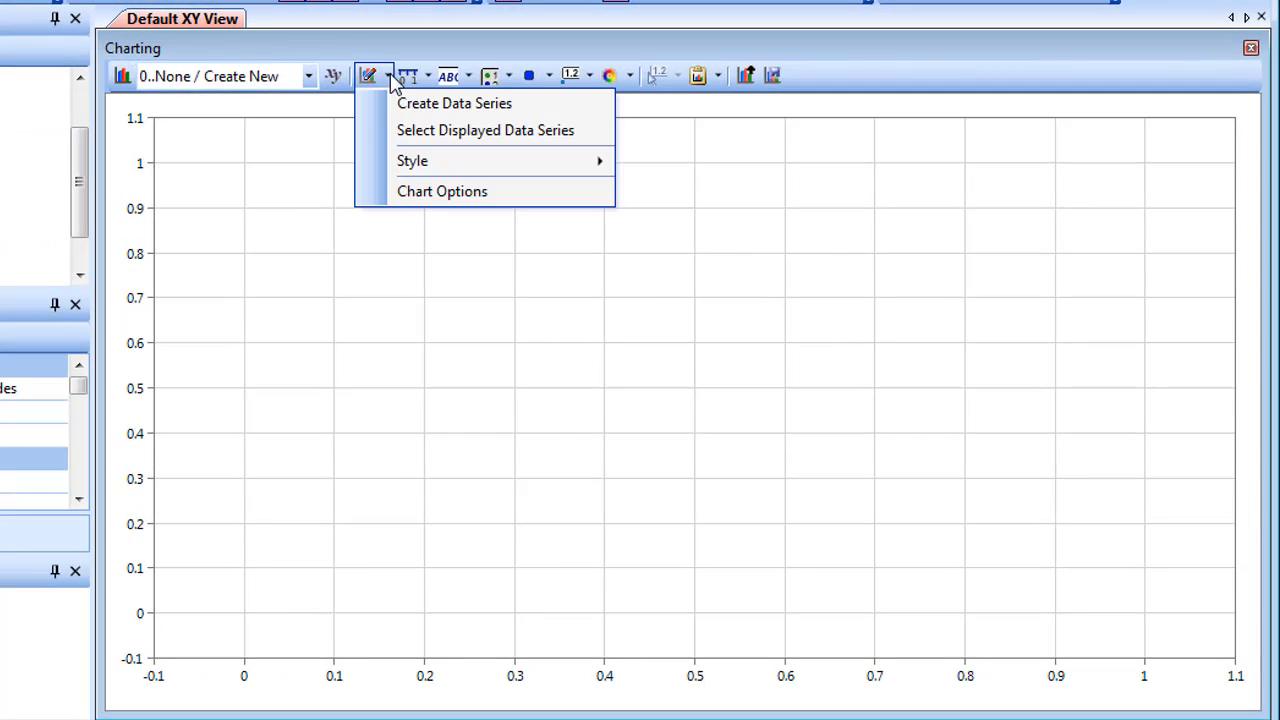
left_click(443, 112)
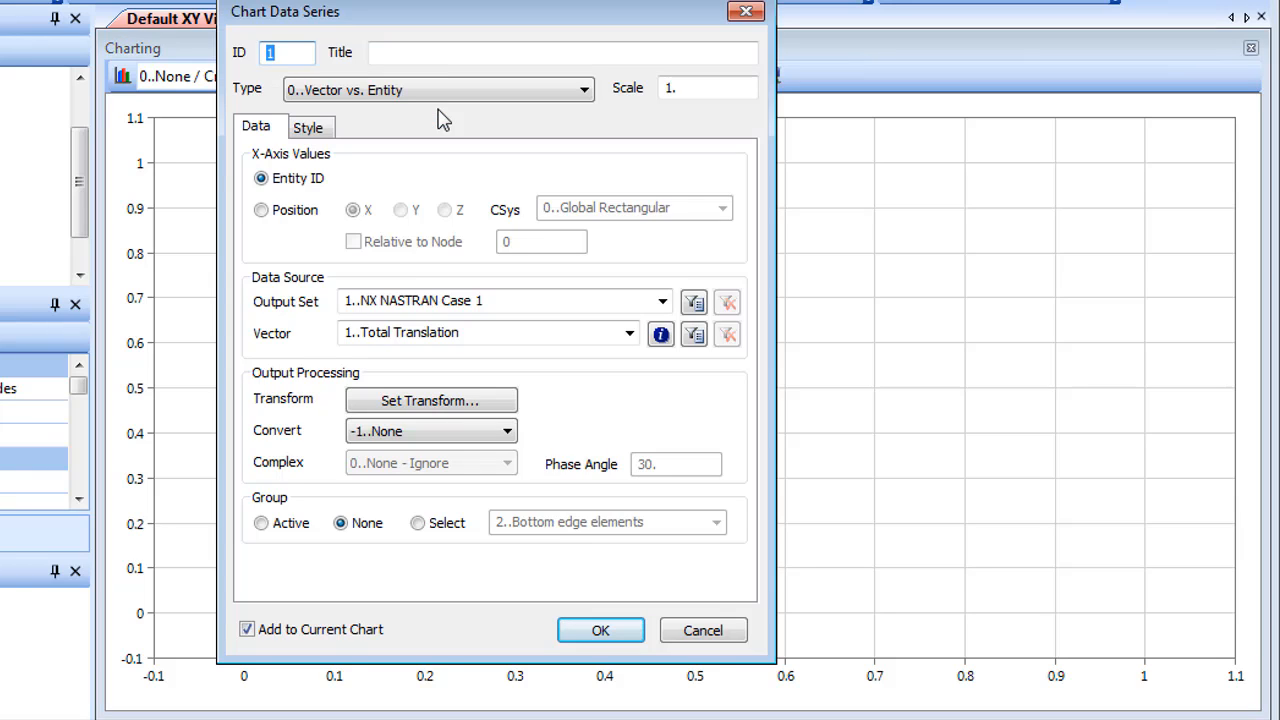
left_click(262, 211)
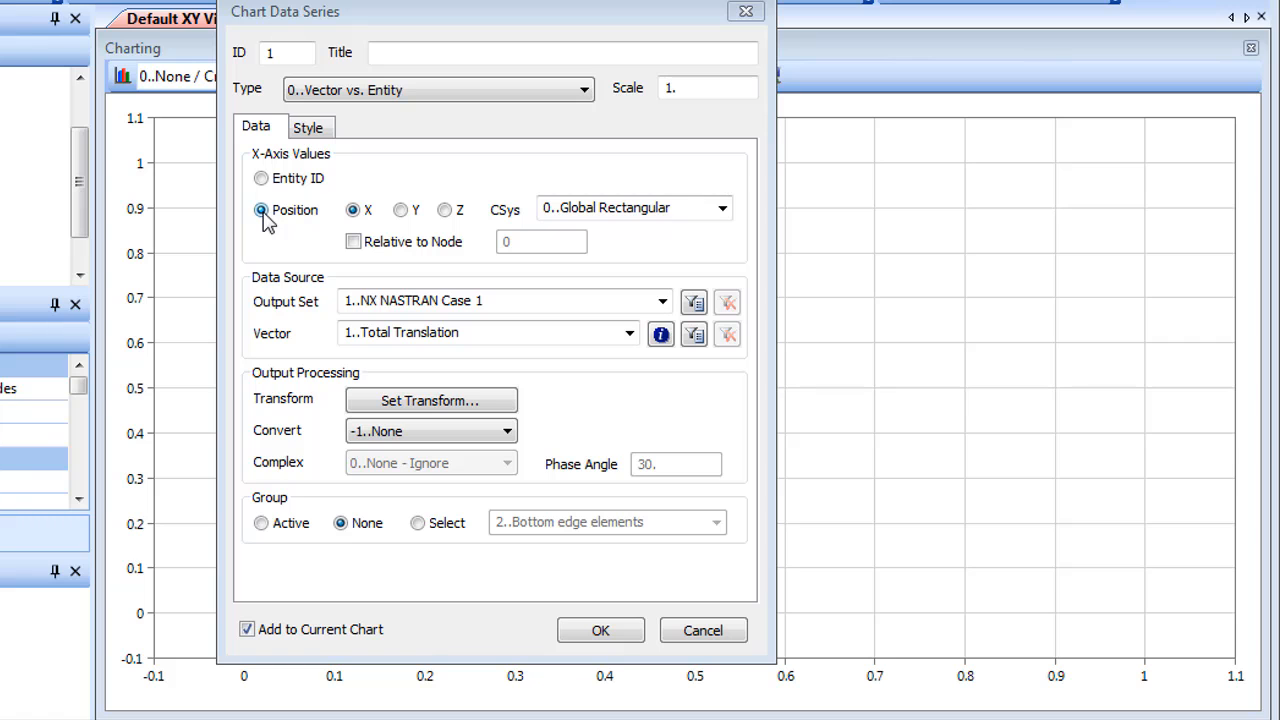
left_click(629, 333)
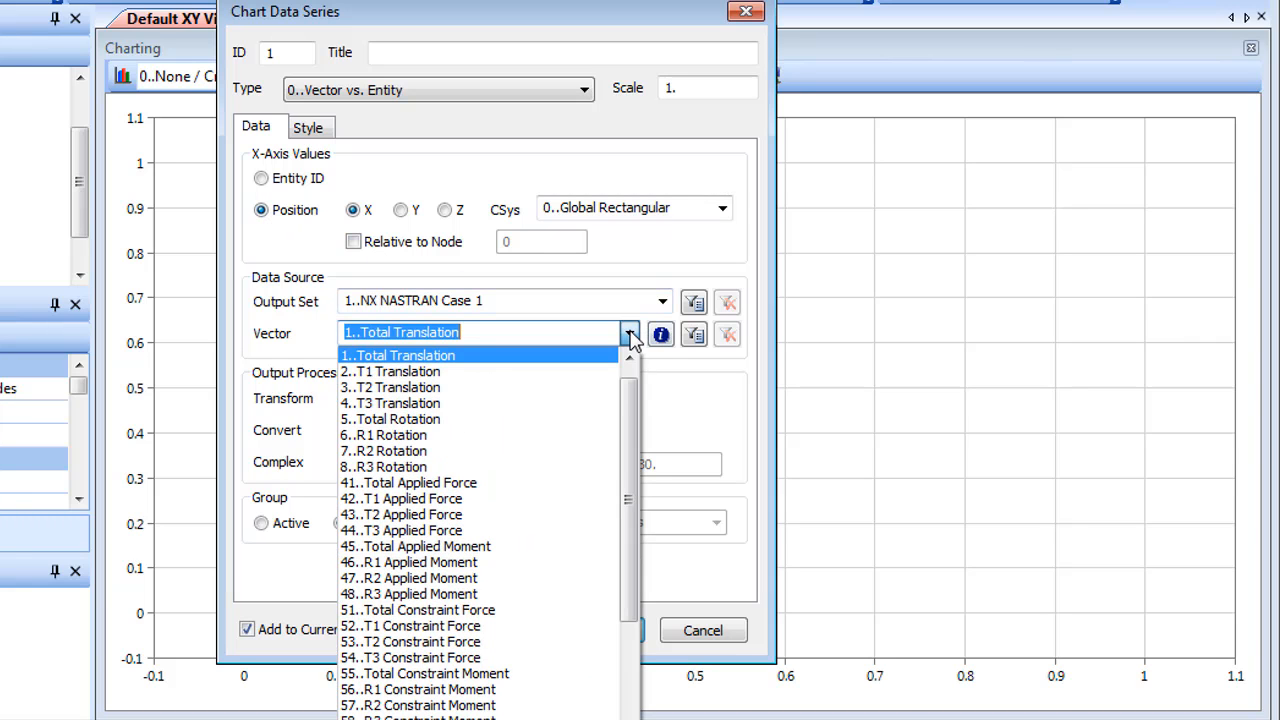
left_click_drag(632, 420, 638, 557)
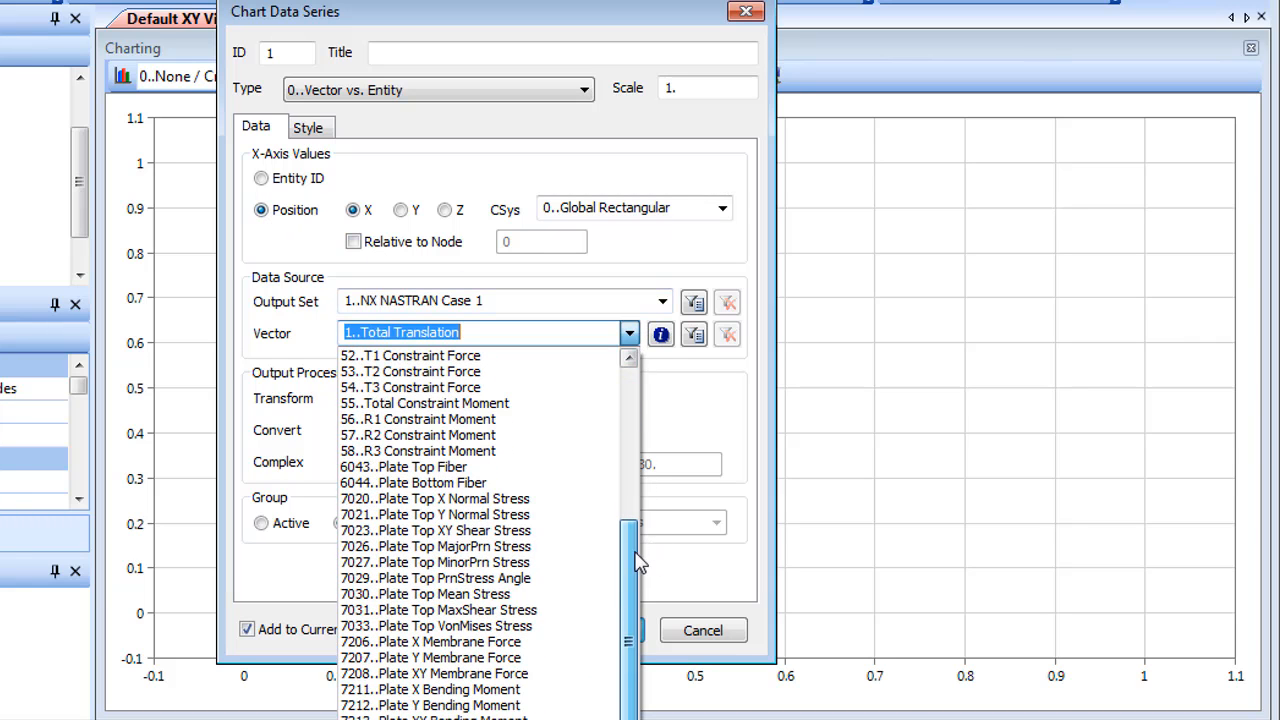
left_click(401, 626)
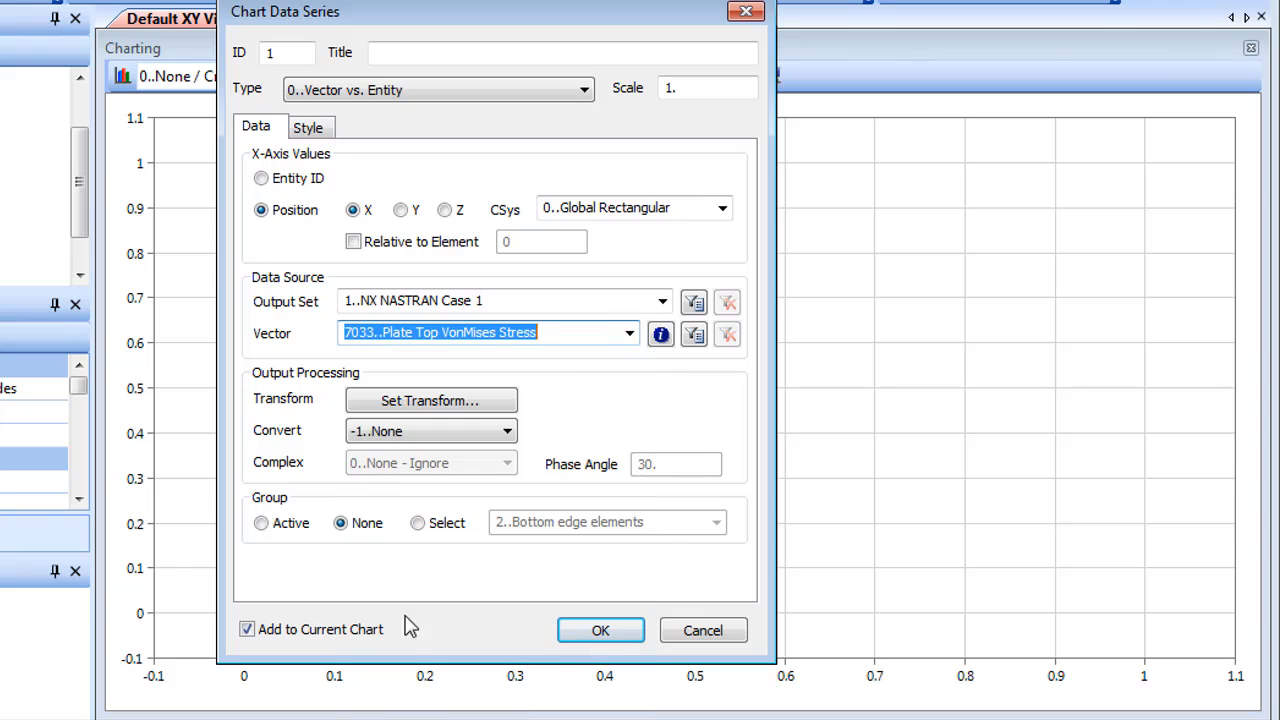
Step: Set the von Mises series' output conversion to 0..Average and limit it to the group 1..Top edge nodes
left_click(507, 433)
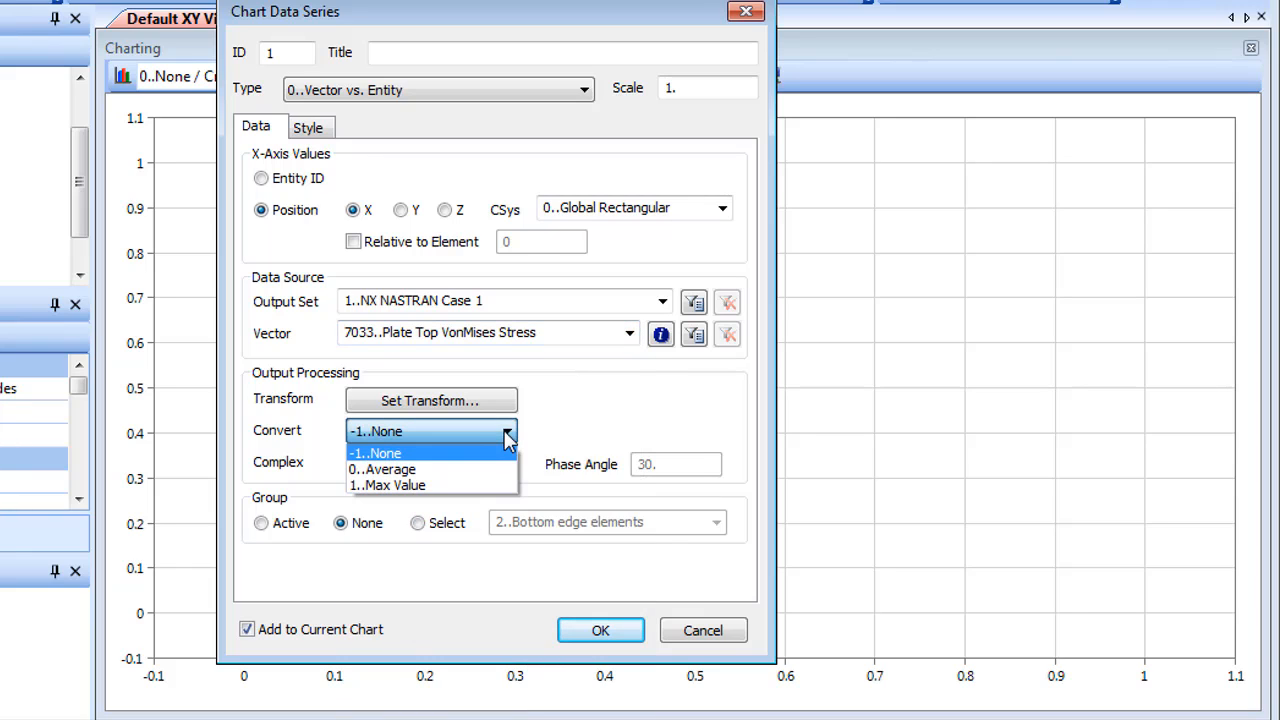
left_click(470, 468)
left_click(422, 522)
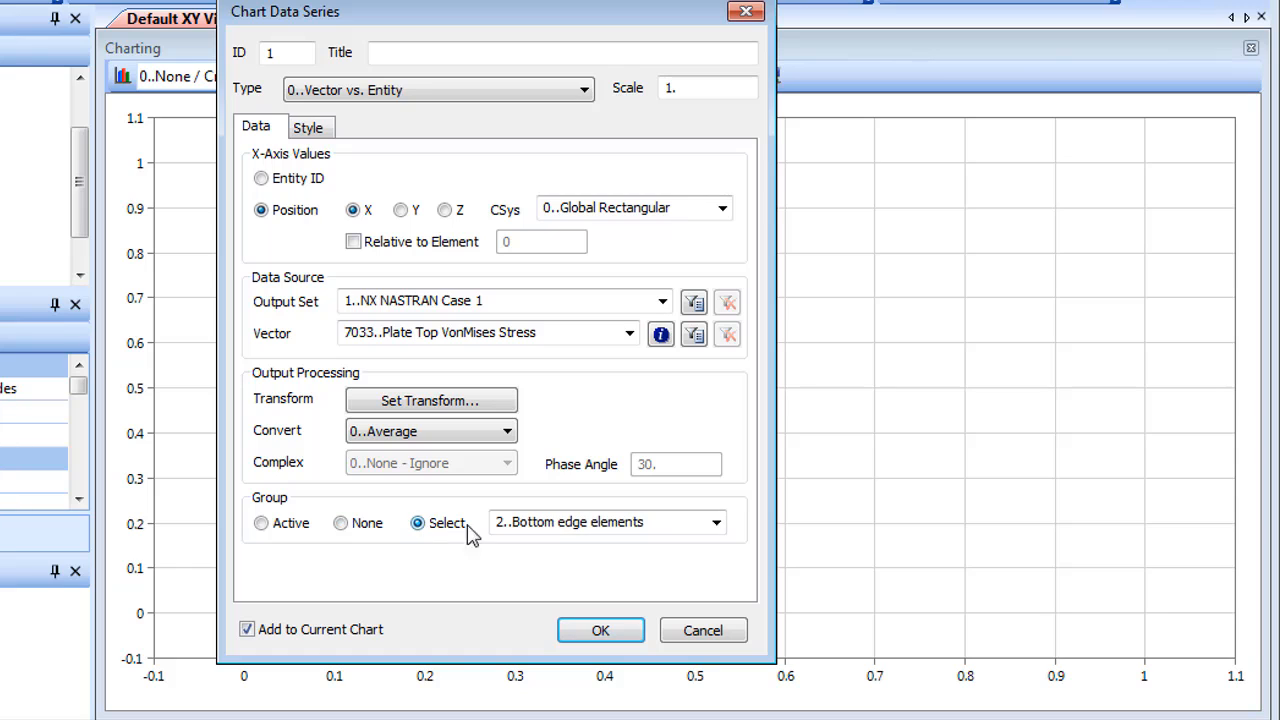
left_click(716, 524)
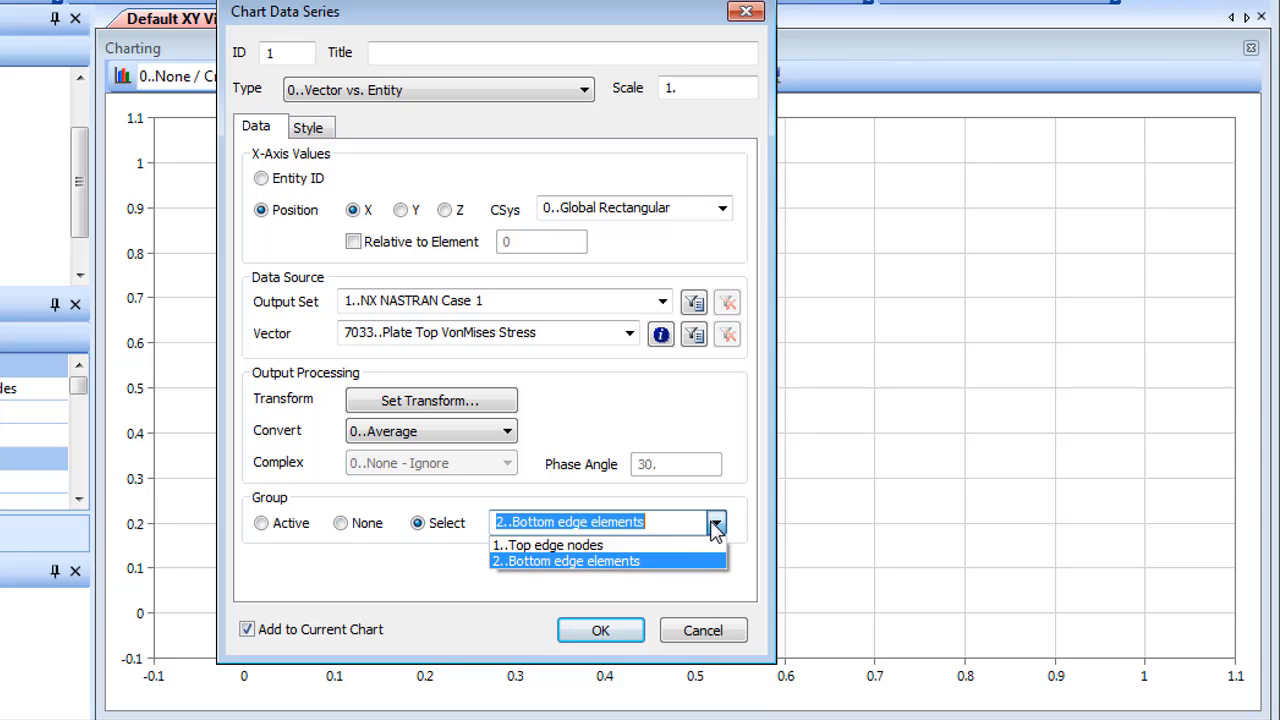
left_click(630, 546)
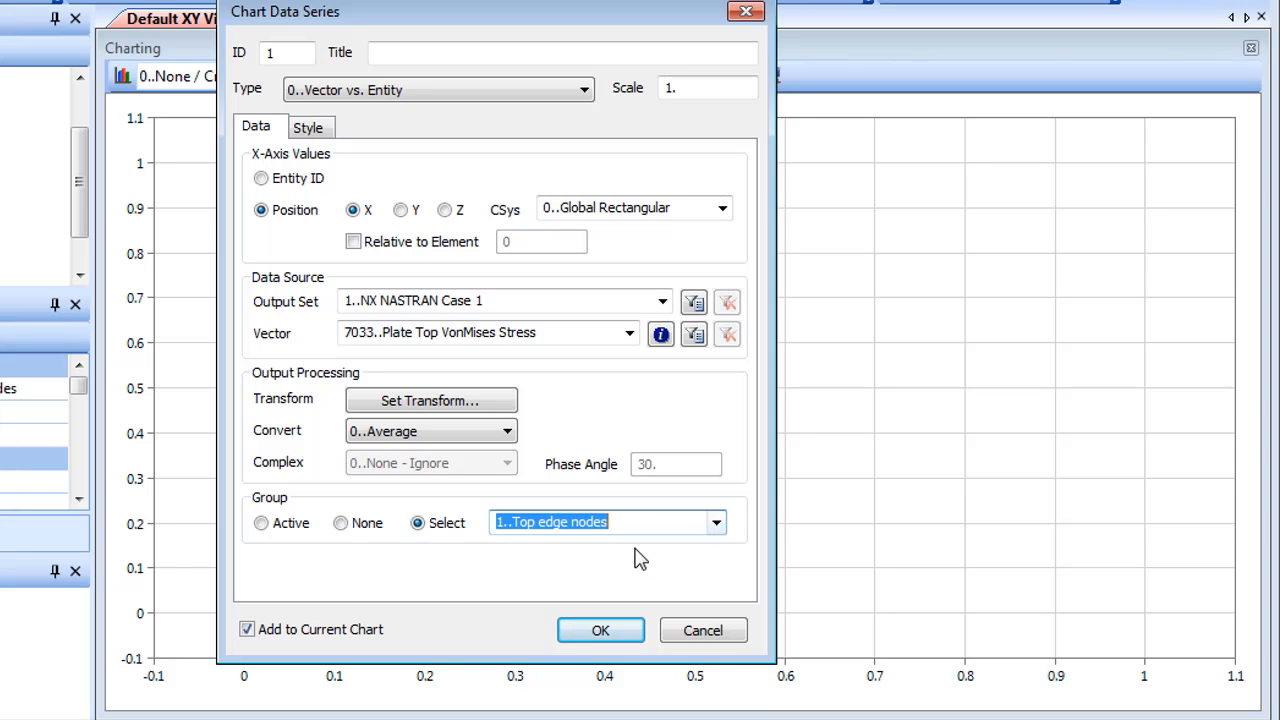
left_click(604, 634)
left_click(706, 636)
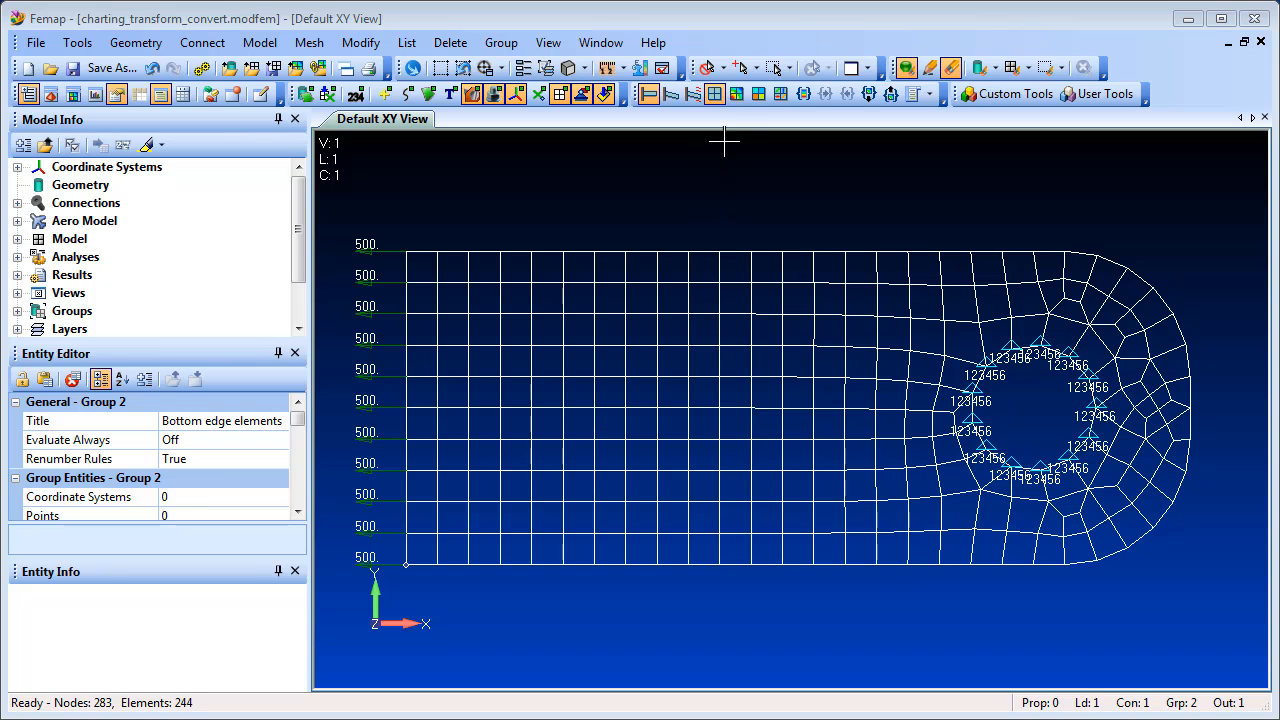
Step: Display the stress contour again and temporarily highlight the Bottom edge elements group in the model
left_click(736, 94)
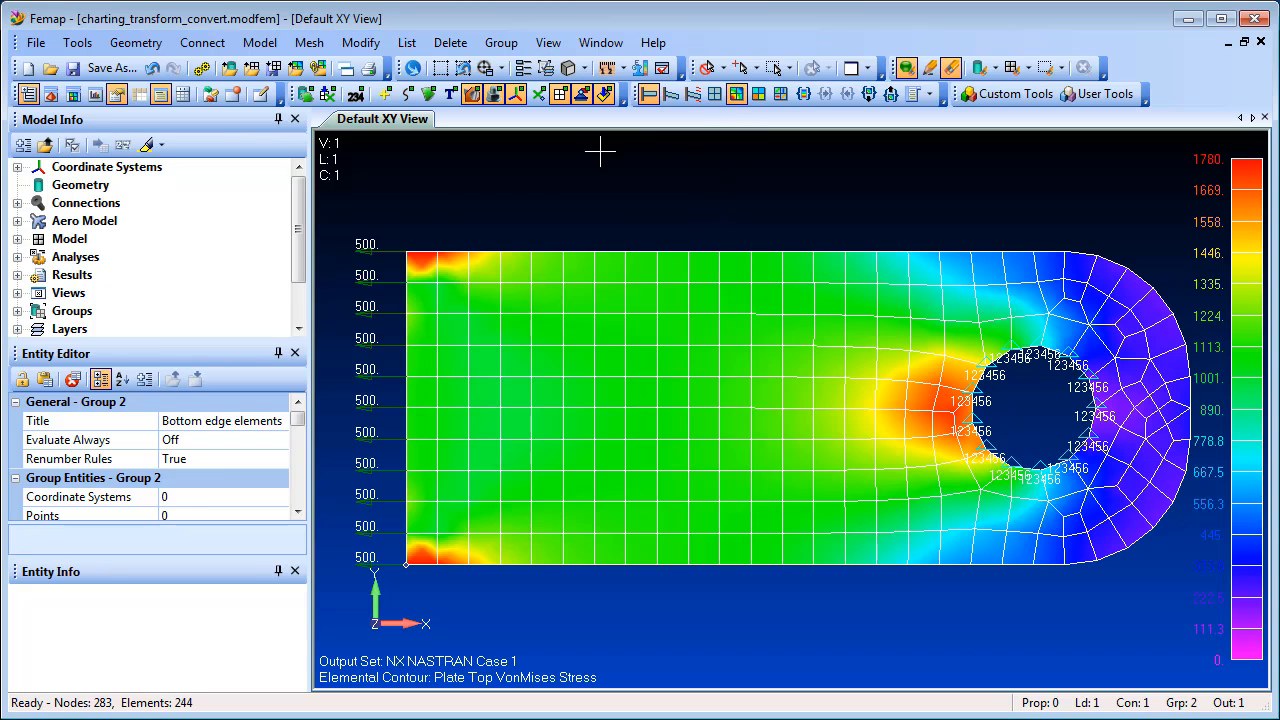
scroll(116, 276, "down", 1)
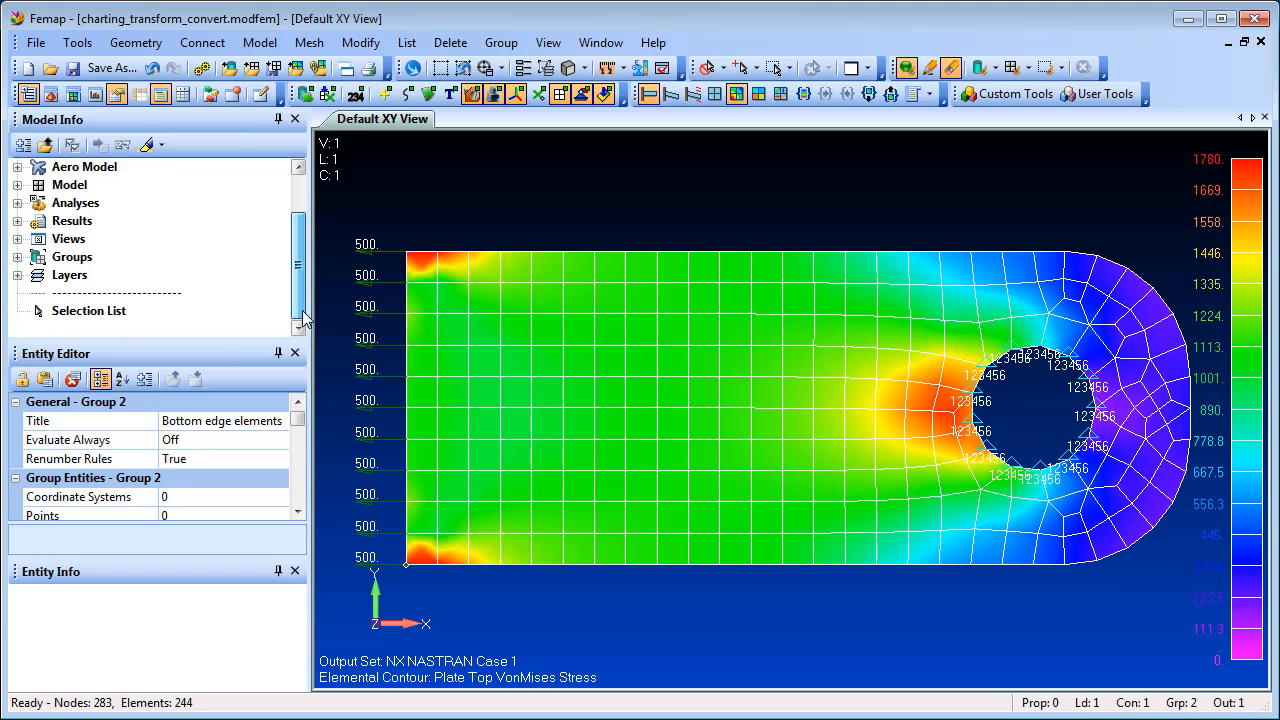
left_click(17, 257)
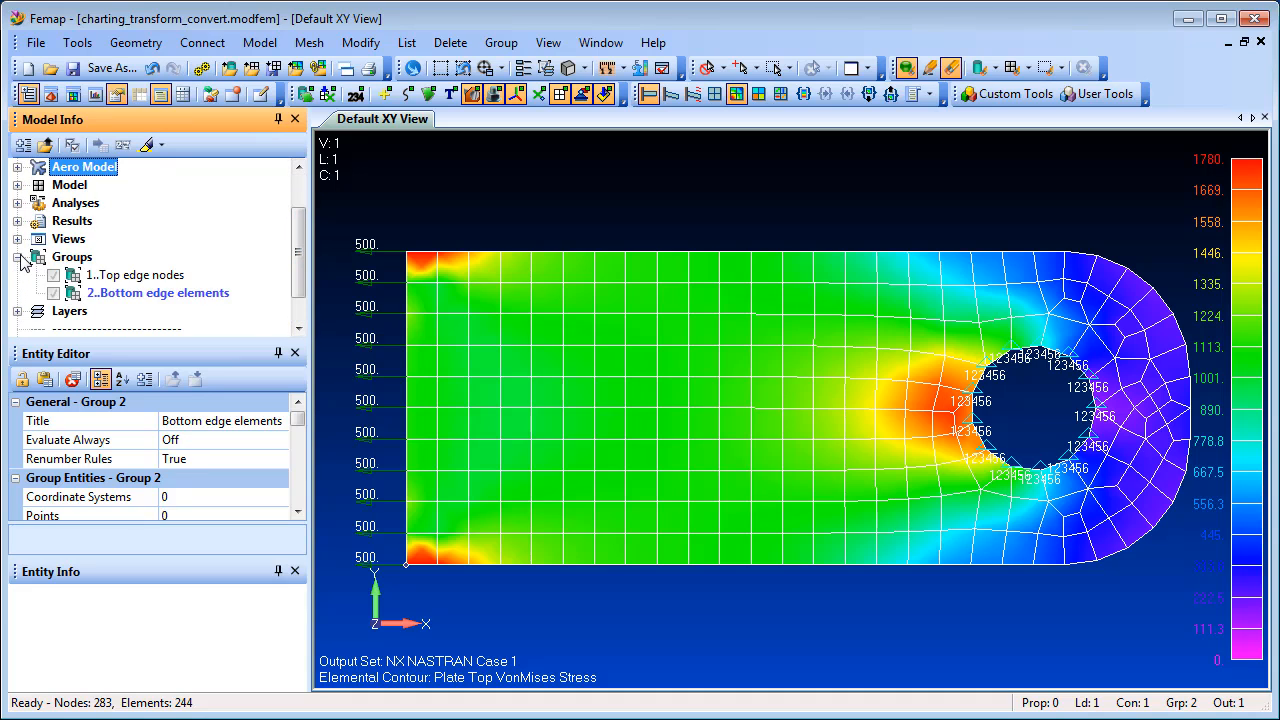
left_click(142, 293)
left_click(147, 146)
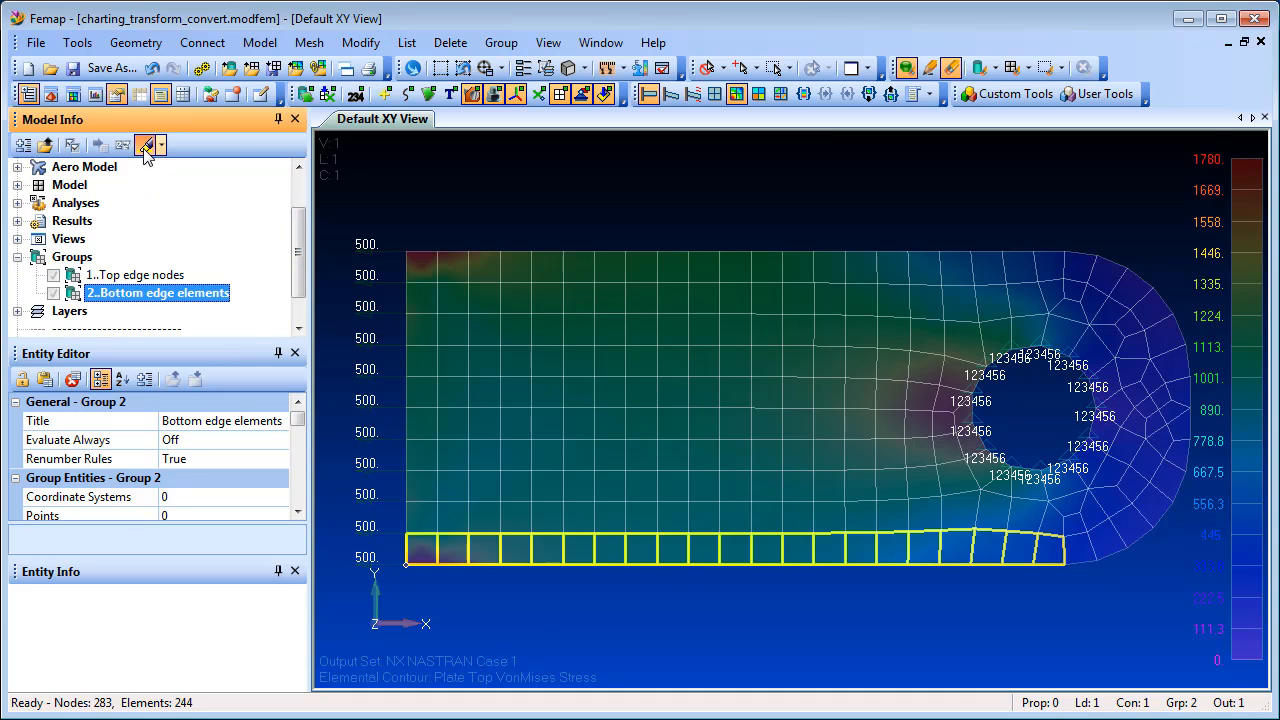
left_click(145, 149)
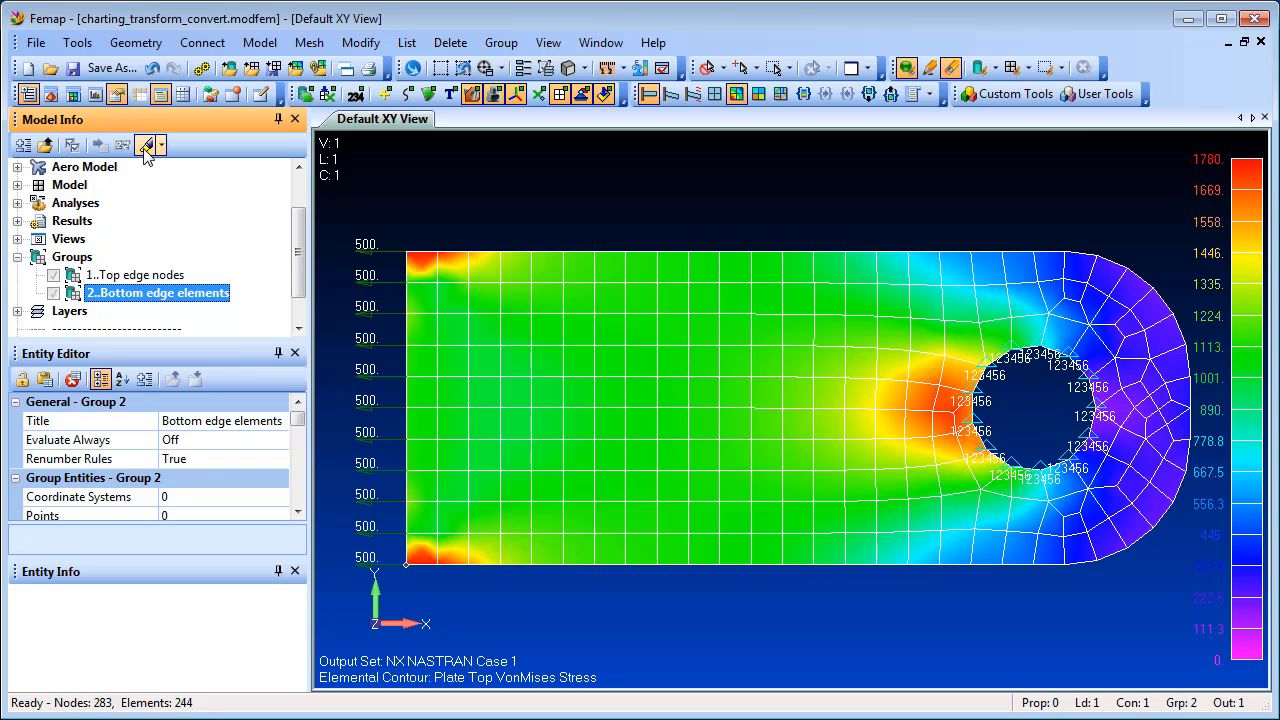
Step: Start a new chart data series plotting vector 7206..Plate X Membrane Force against X position
left_click(95, 94)
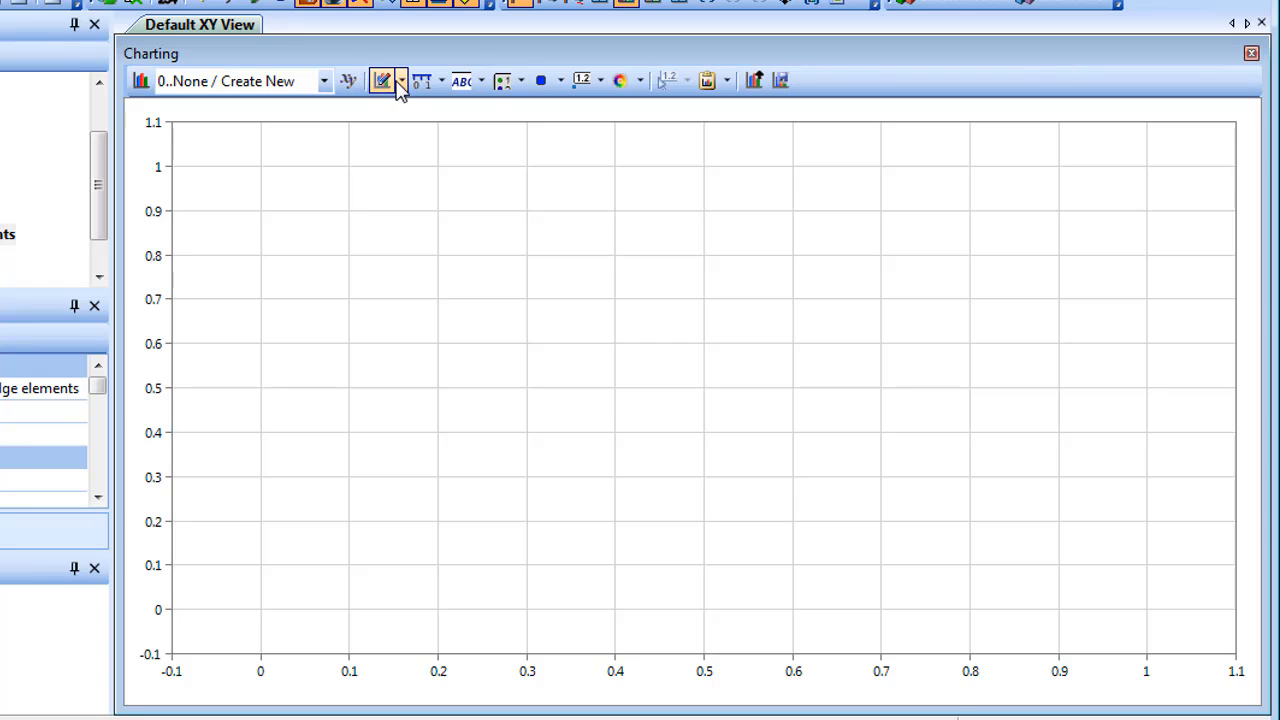
left_click(401, 84)
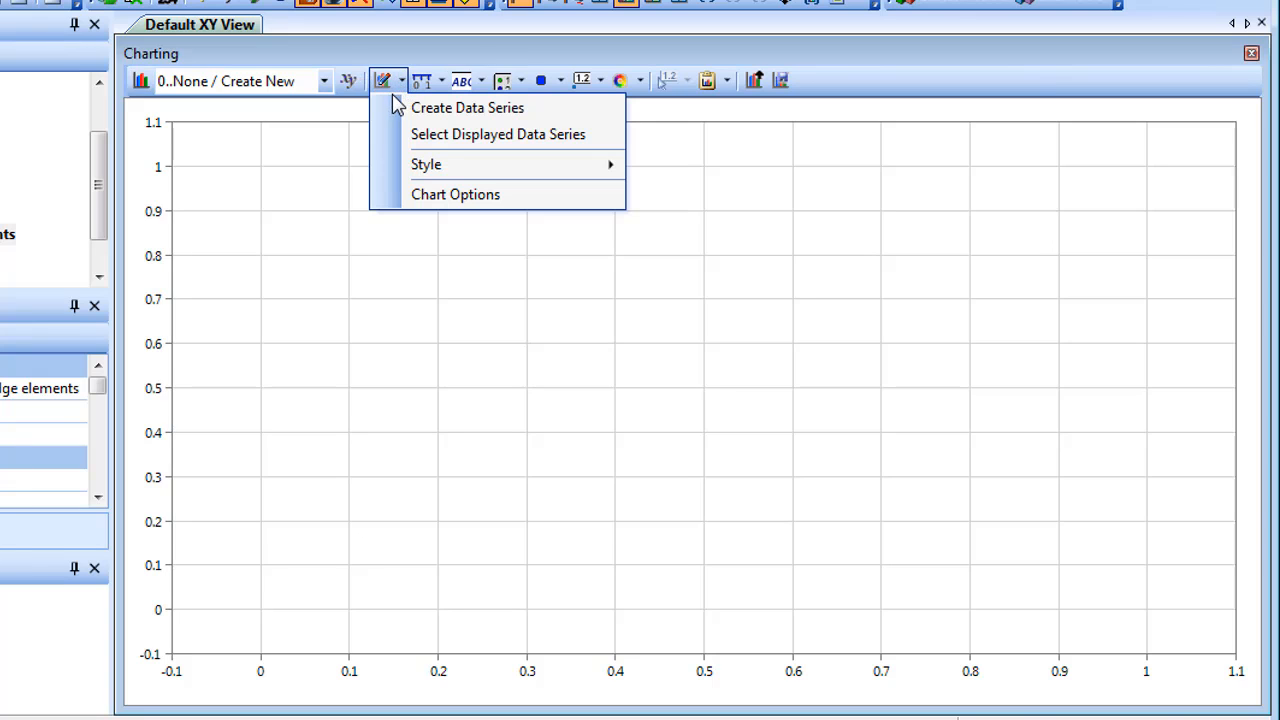
left_click(421, 110)
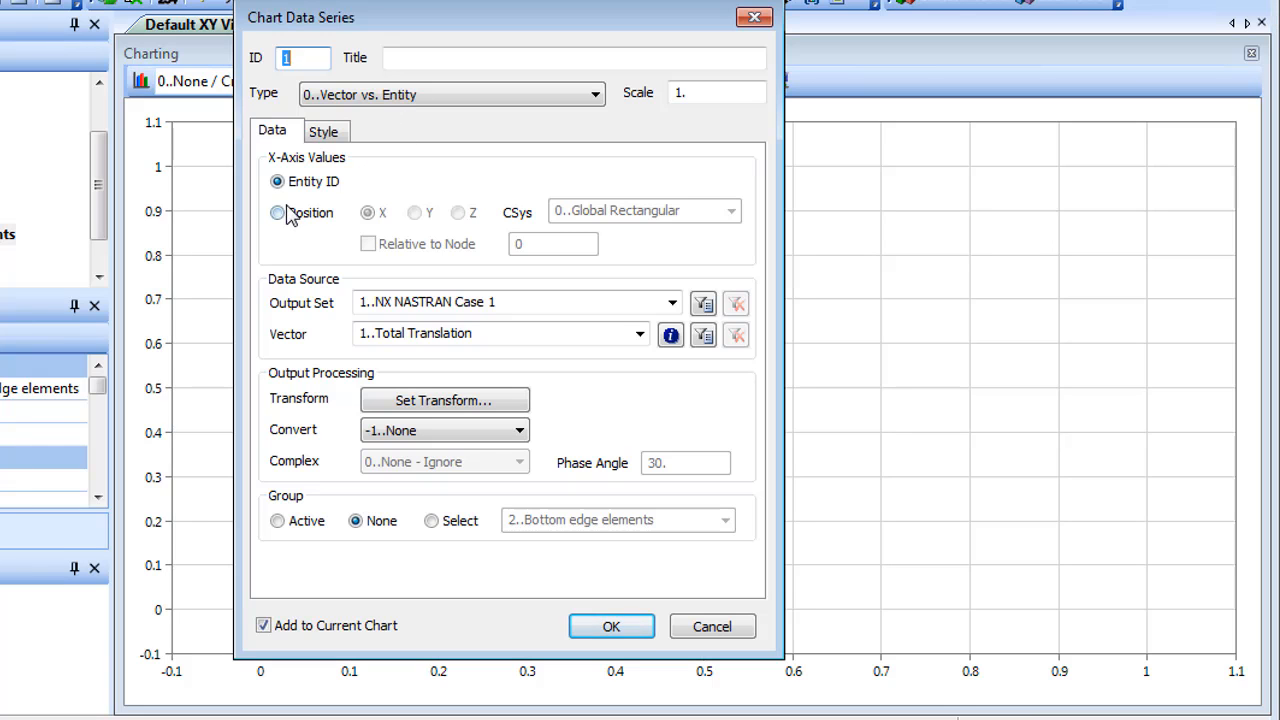
left_click(279, 213)
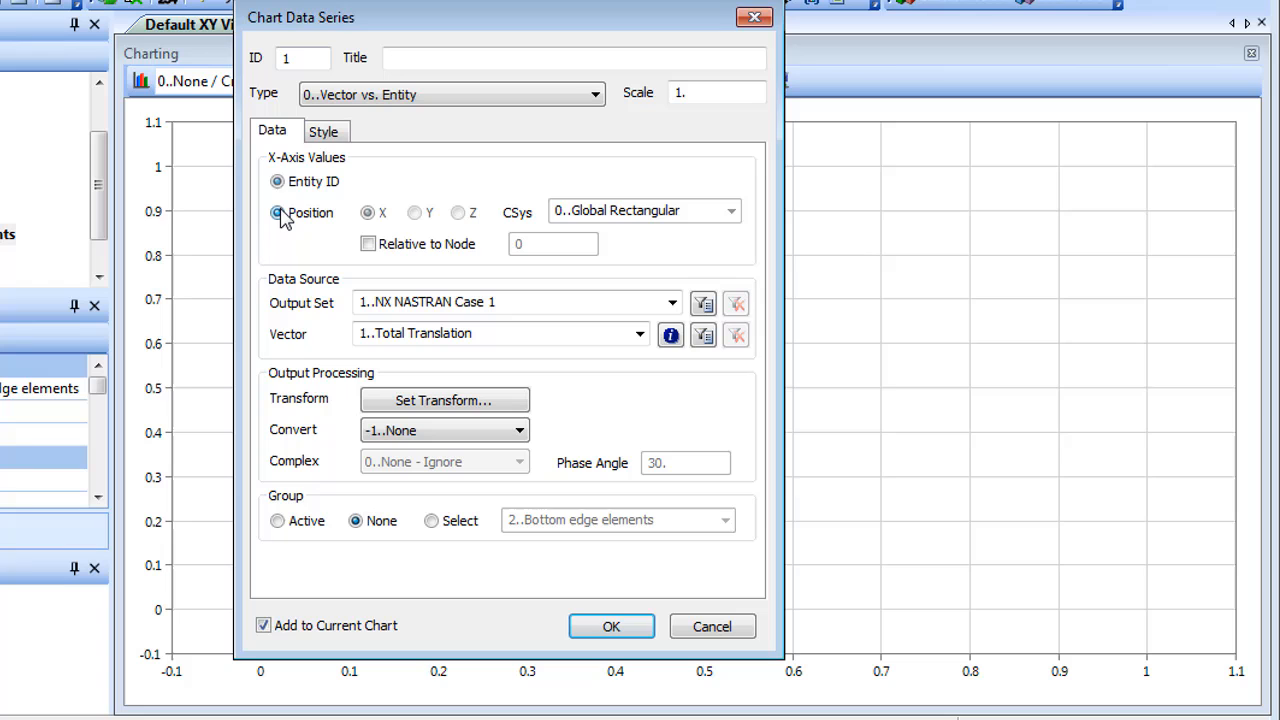
left_click(639, 334)
left_click_drag(640, 403, 645, 585)
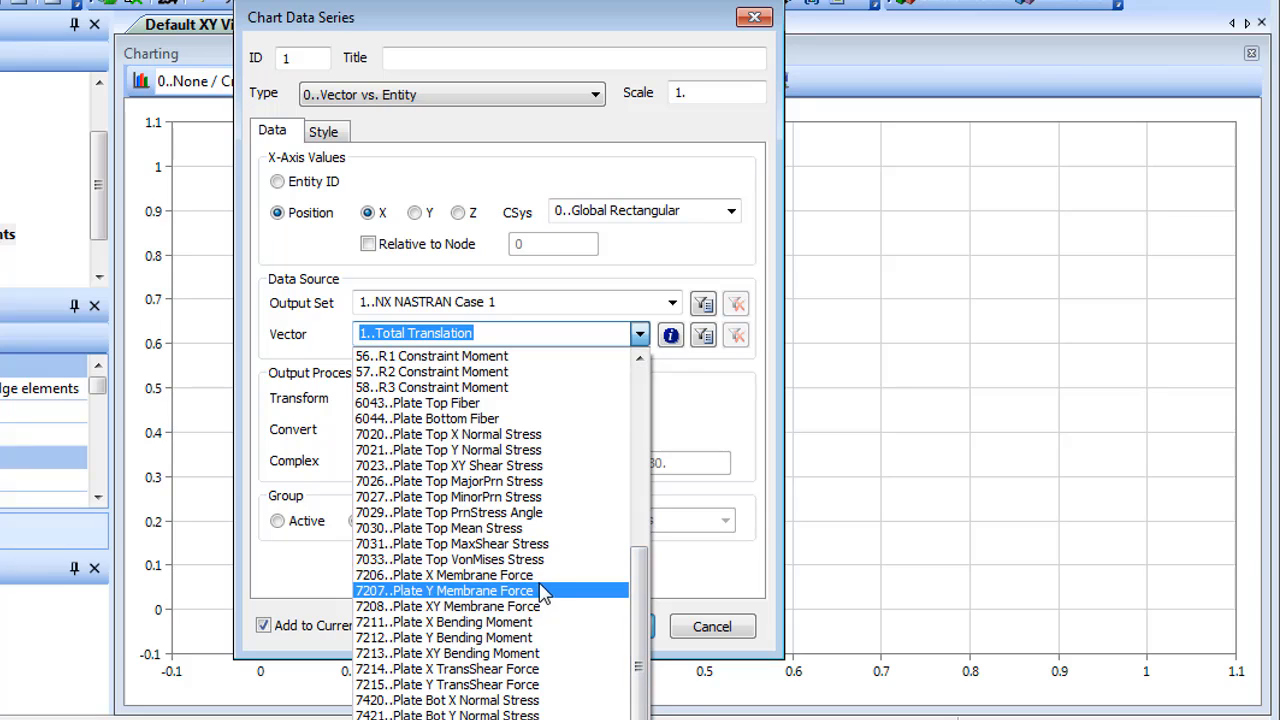
left_click(540, 587)
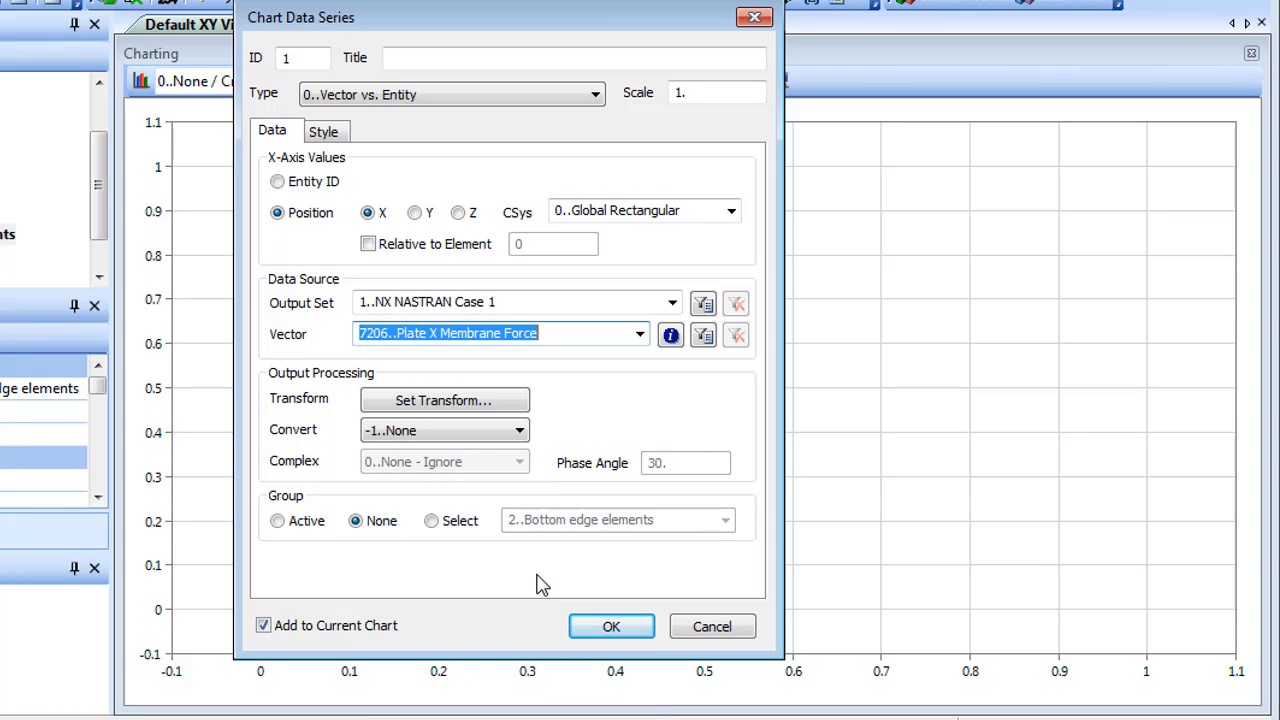
Step: Transform the series' plate output into the X direction of 0..Global Rectangular, limit it to group 2..Bottom edge elements, and add it to the chart
left_click(473, 405)
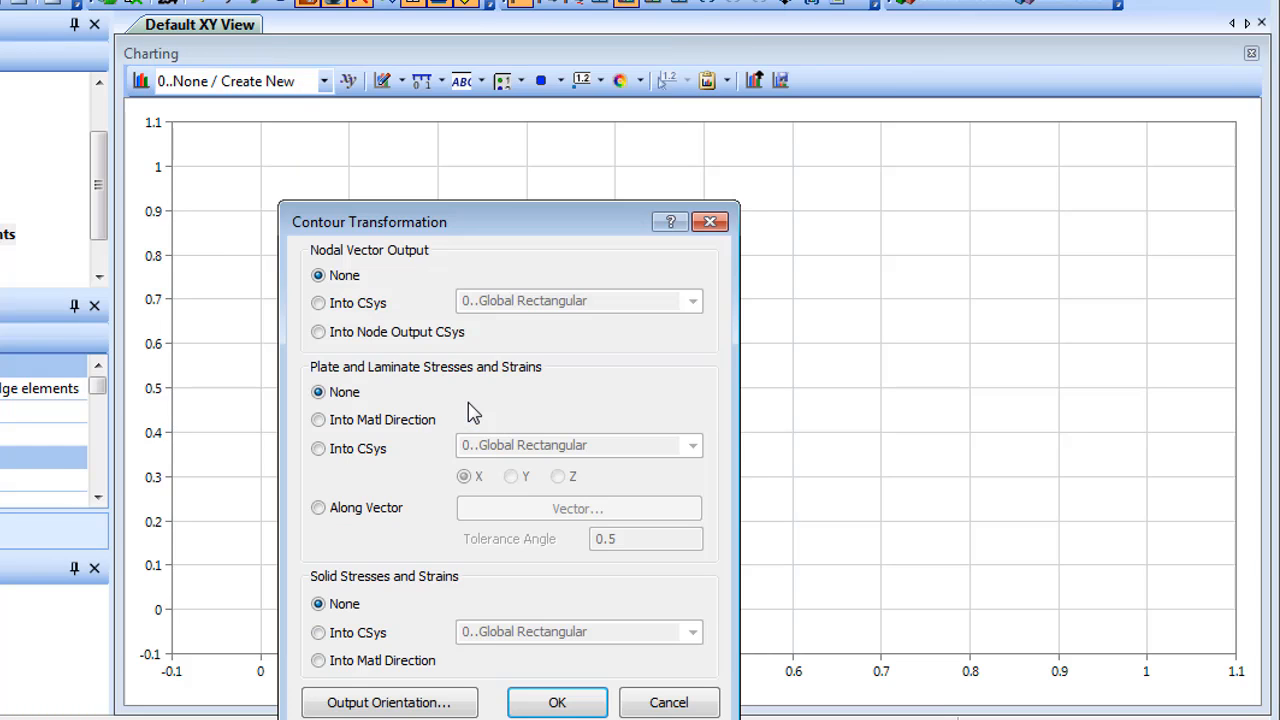
left_click(320, 449)
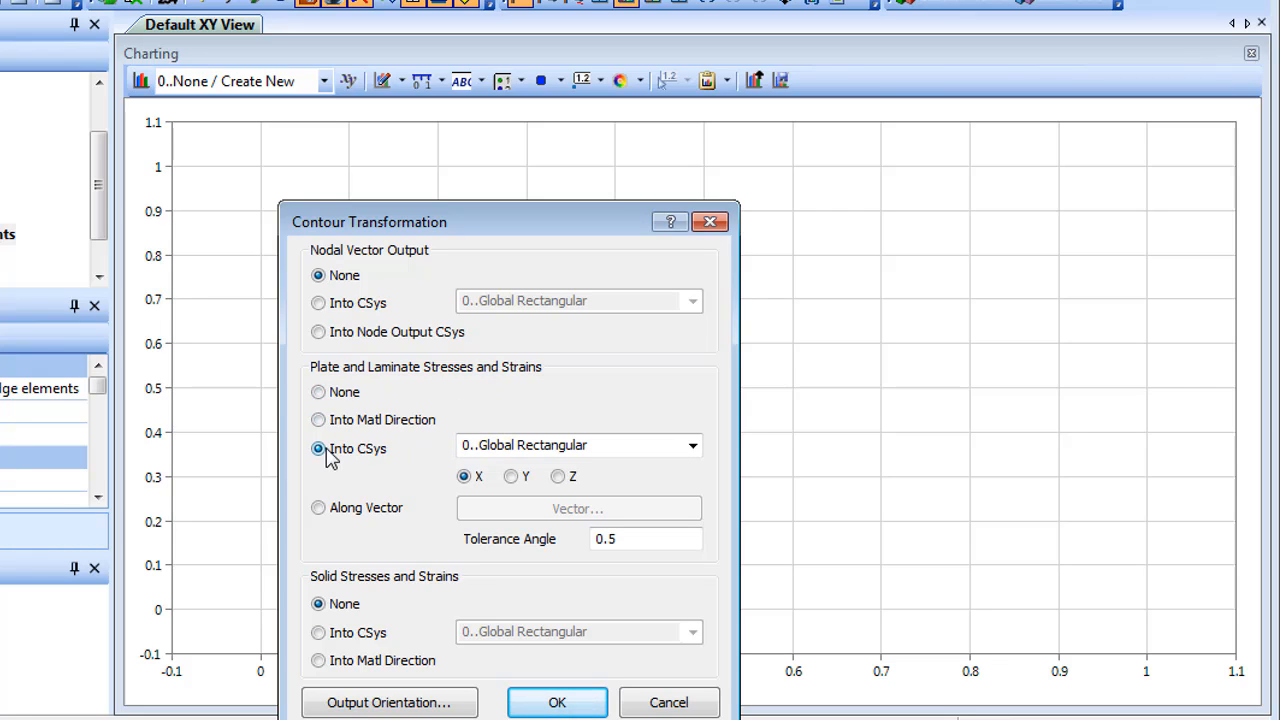
left_click(560, 702)
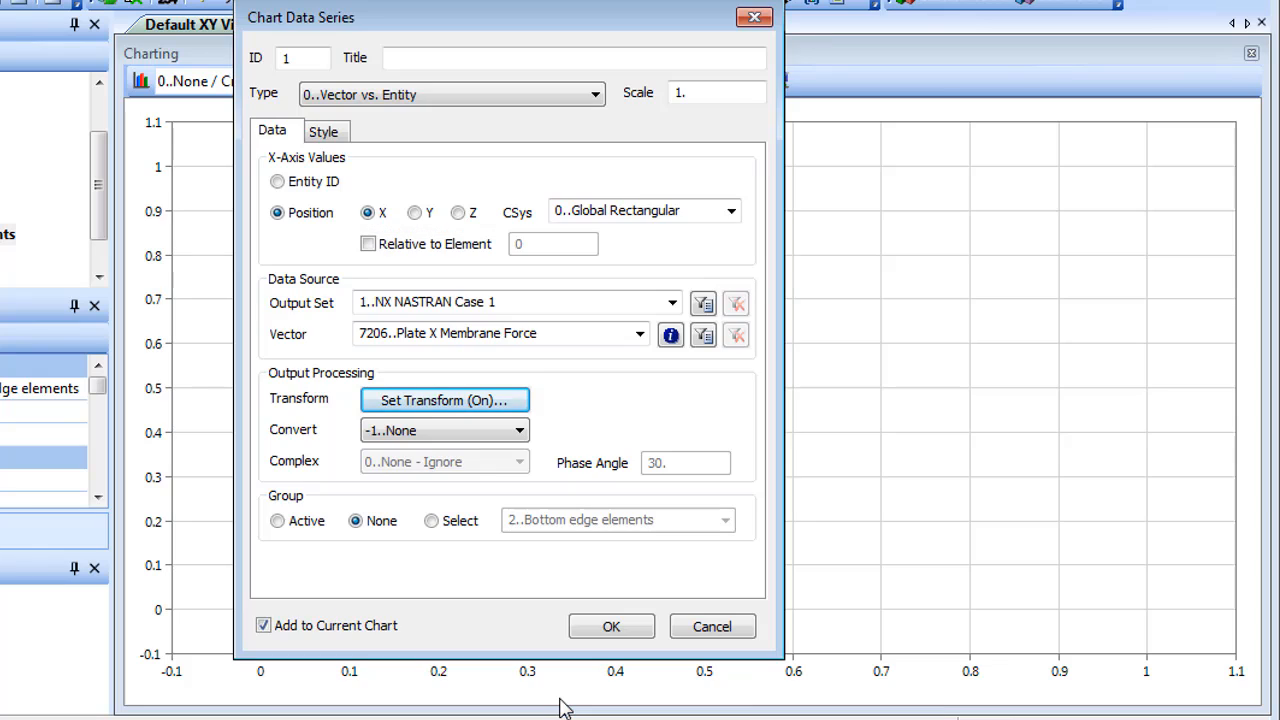
left_click(432, 521)
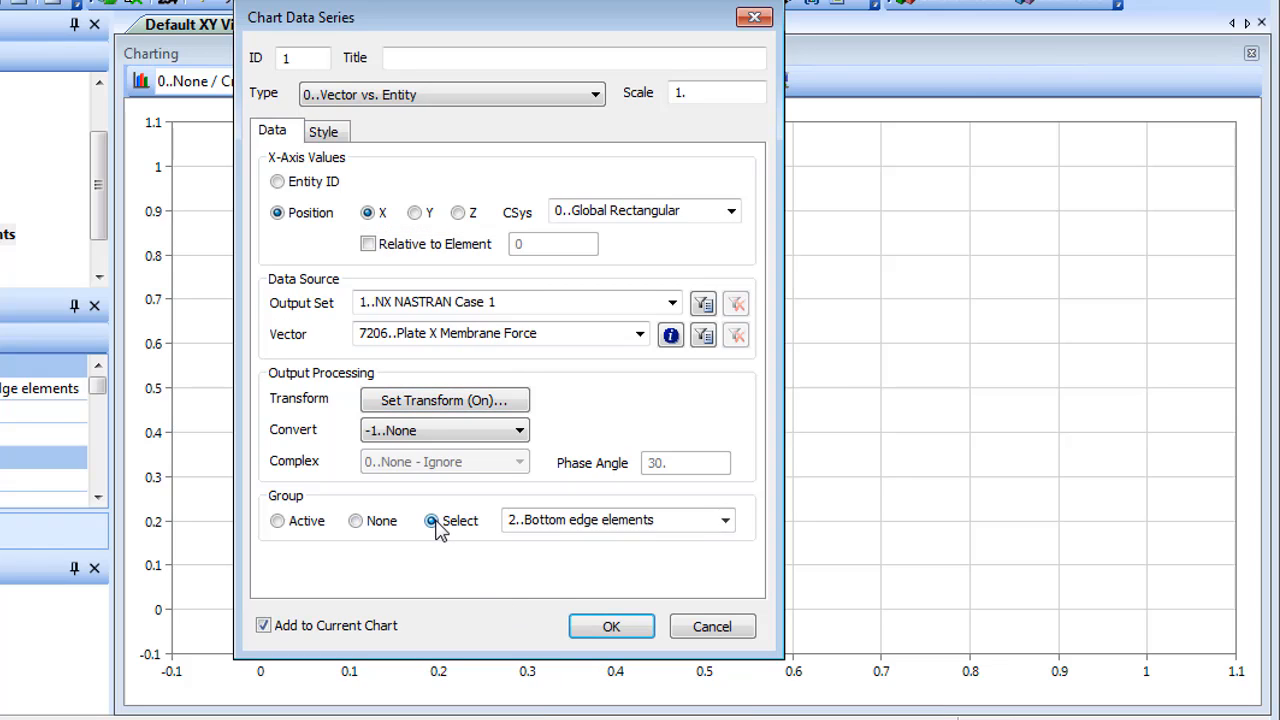
left_click(626, 628)
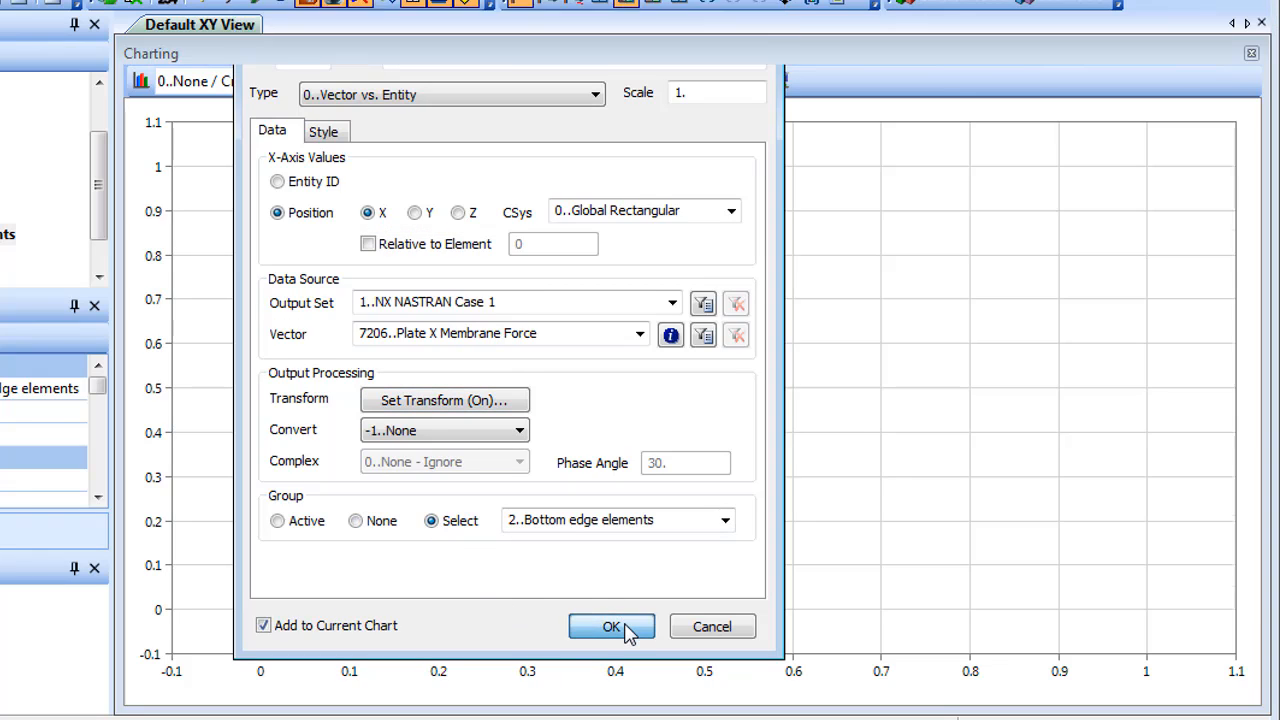
left_click(713, 630)
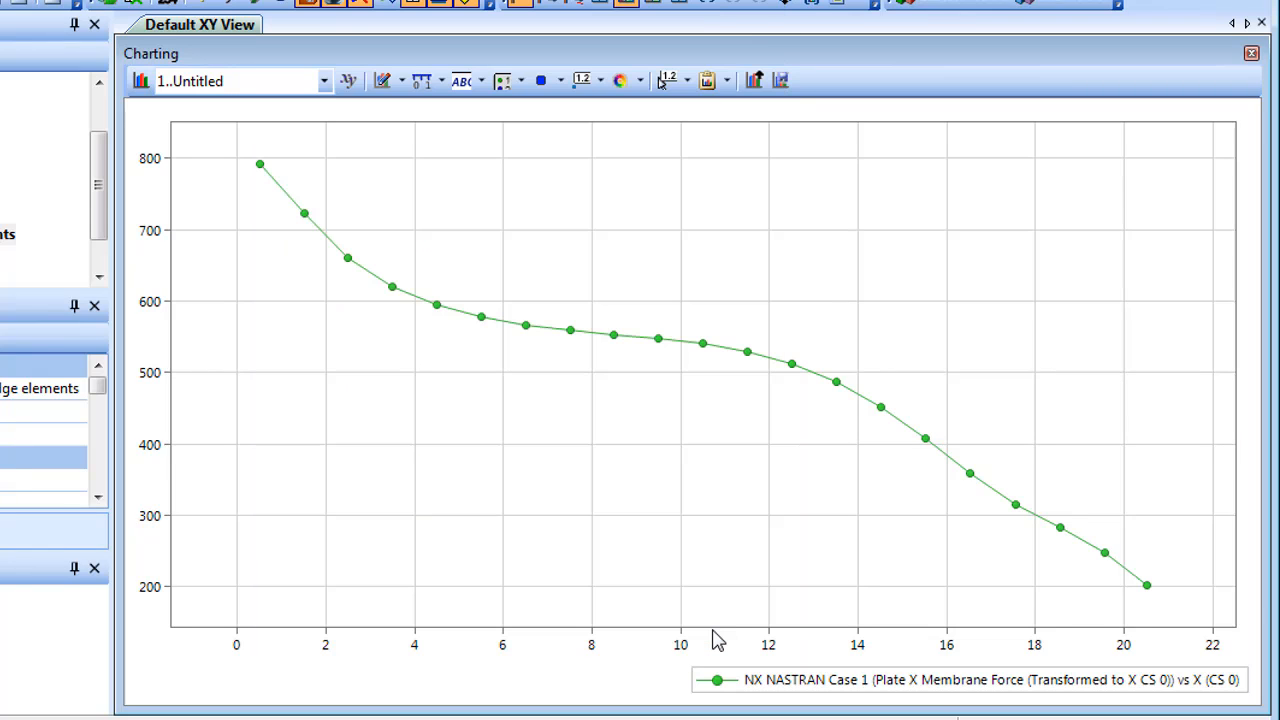
Step: Add a second, untransformed series of vector 7206..Plate X Membrane Force against X position for the group 2..Bottom edge elements
left_click(402, 81)
left_click(455, 107)
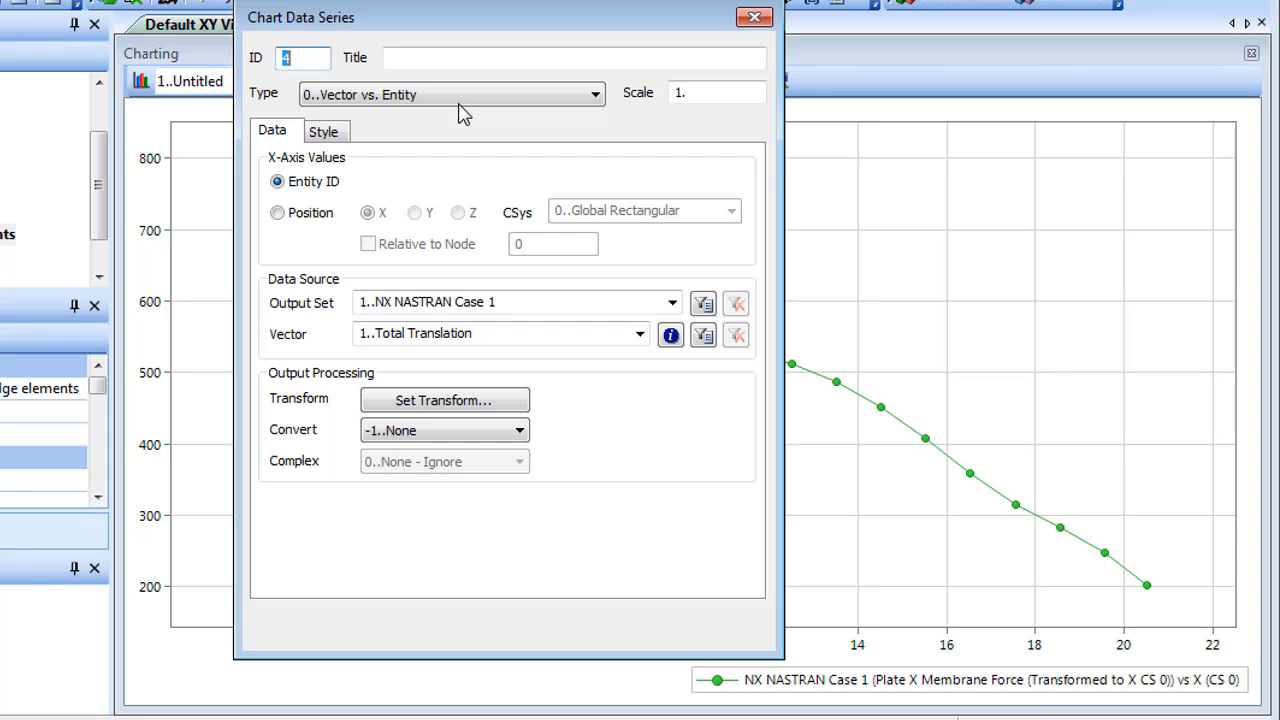
left_click(279, 214)
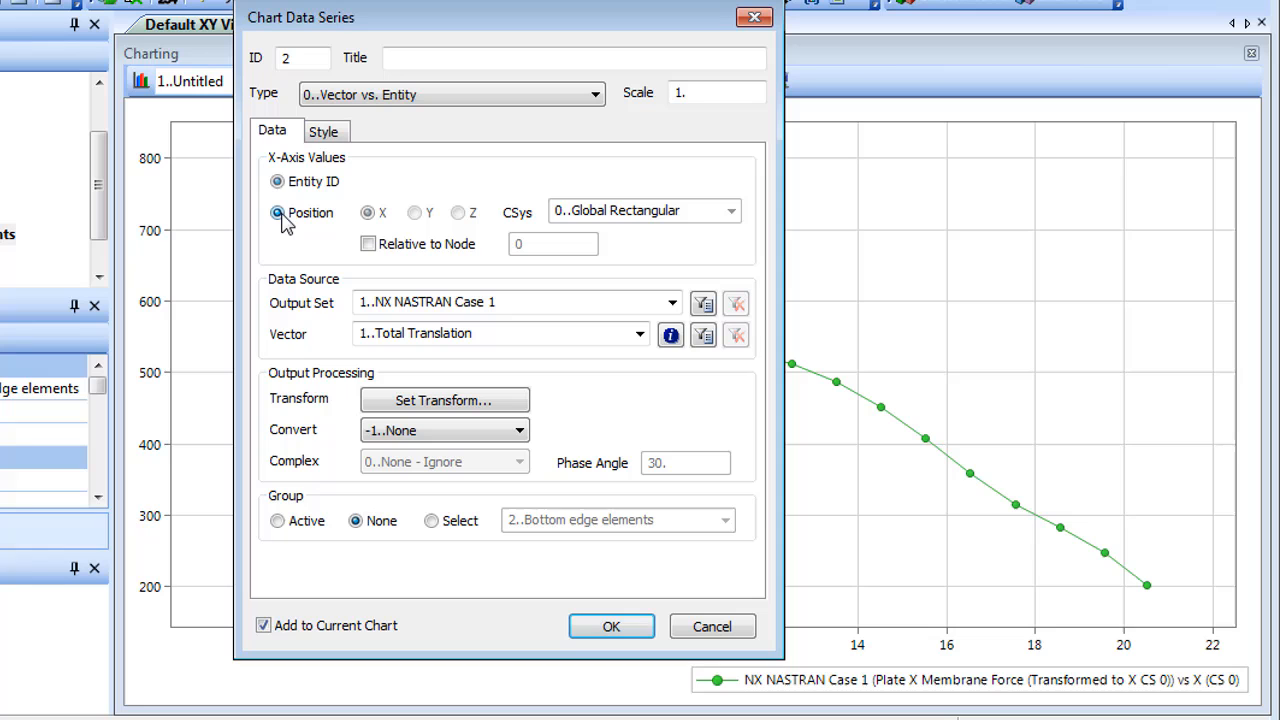
left_click(639, 334)
left_click_drag(645, 414, 645, 591)
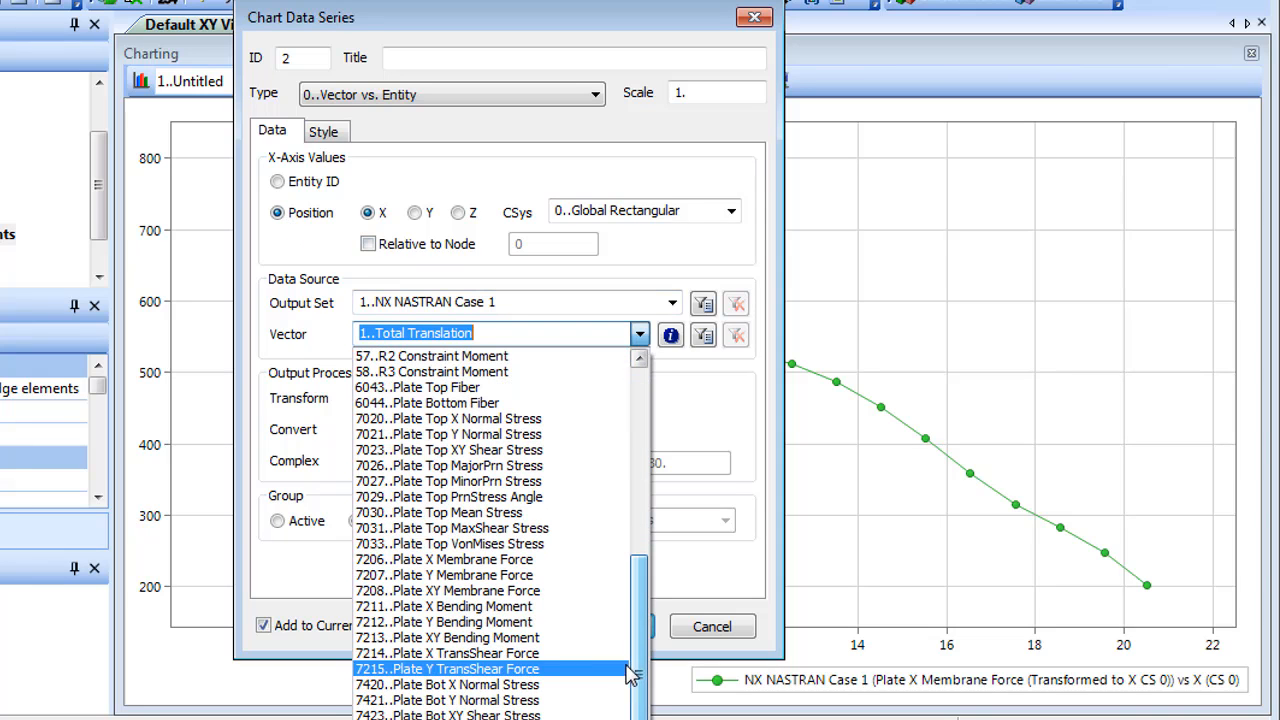
left_click(548, 562)
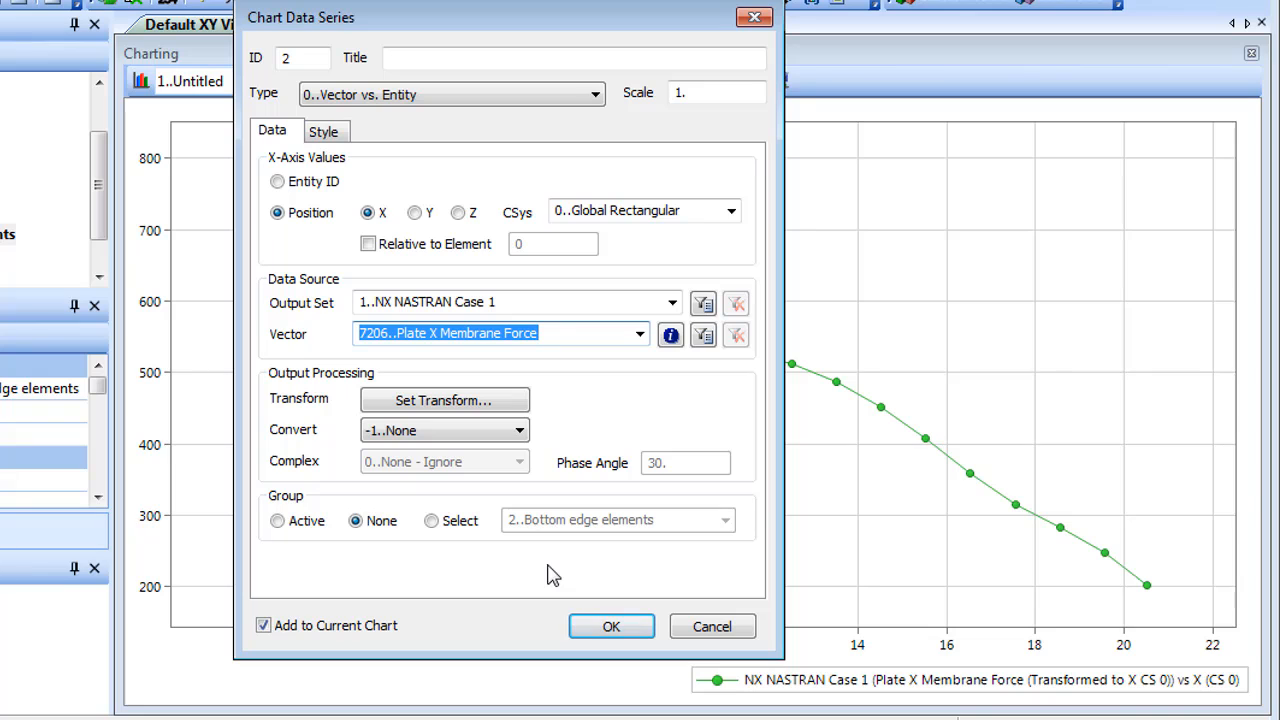
left_click(445, 521)
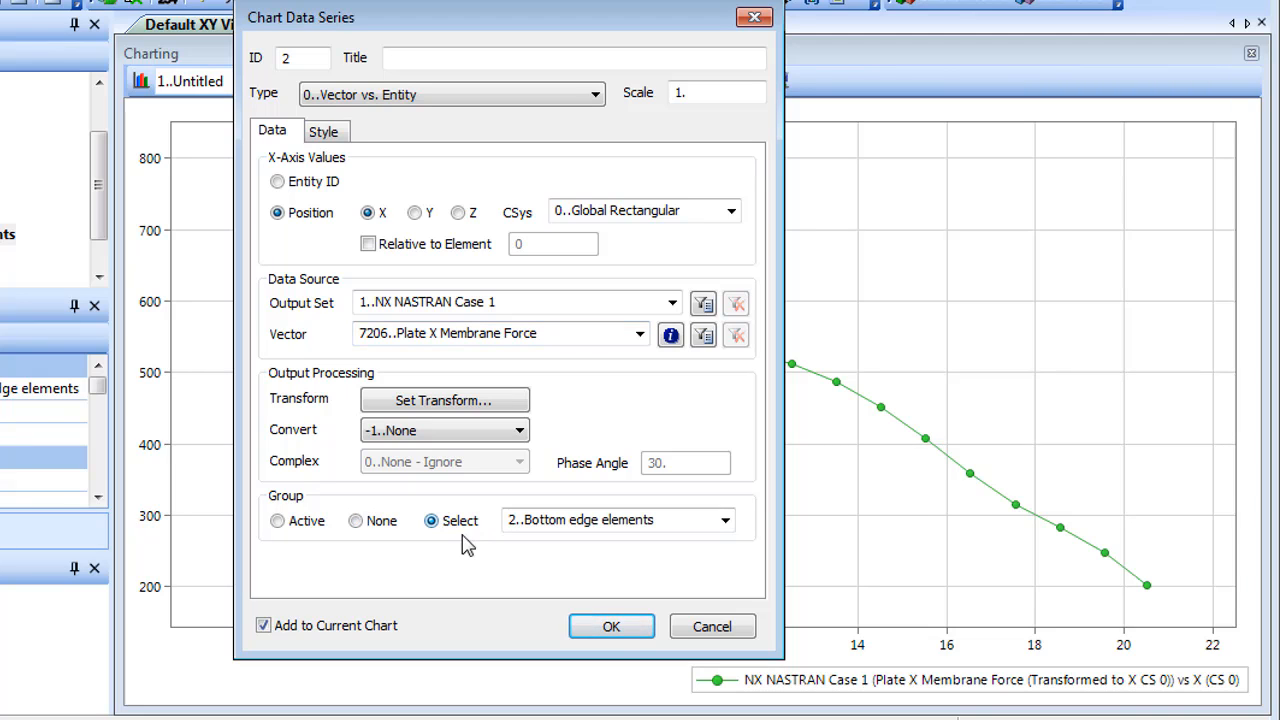
left_click(611, 626)
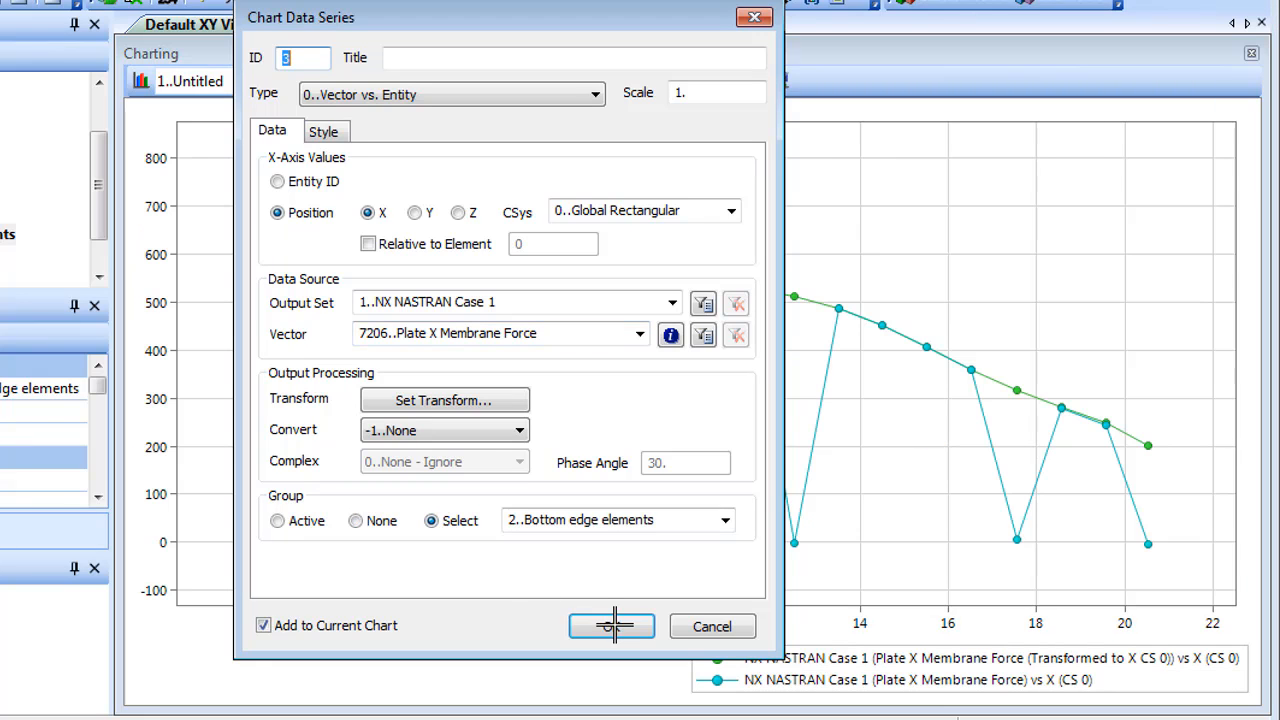
left_click(712, 626)
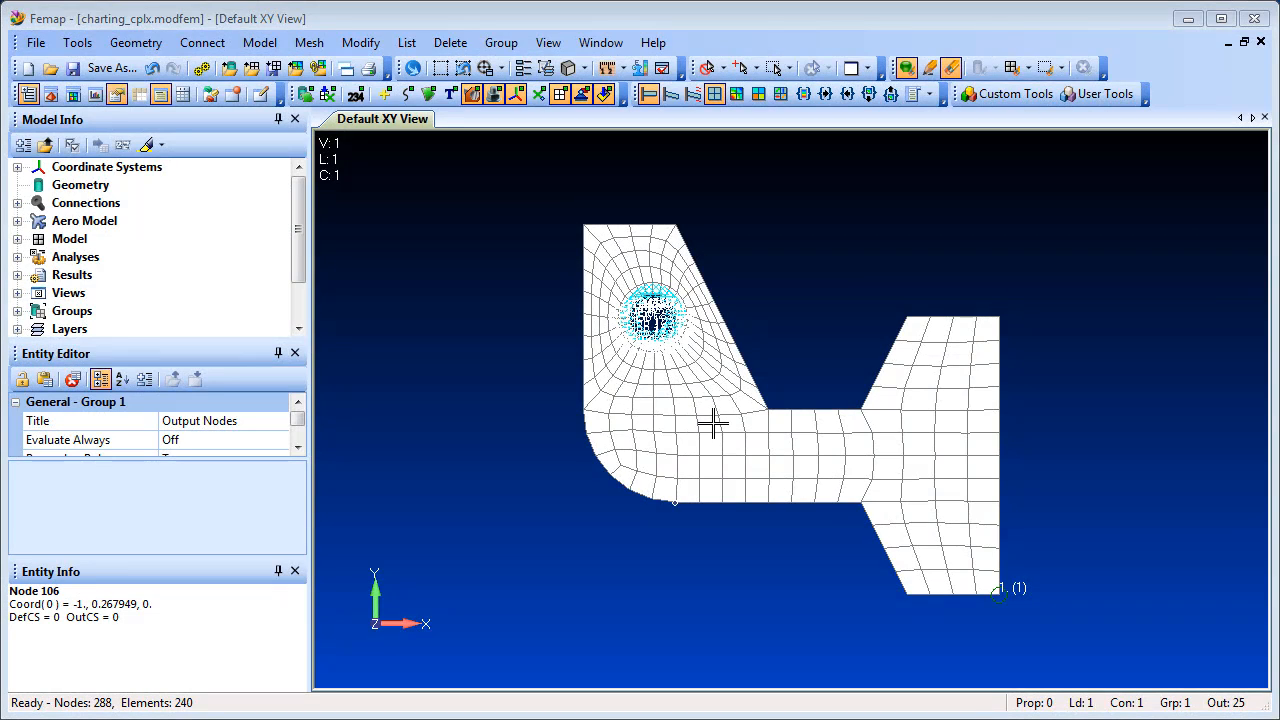
Step: Temporarily highlight the group 1..Output Nodes in the charting_cplx.modfem model
left_click_drag(303, 257, 311, 335)
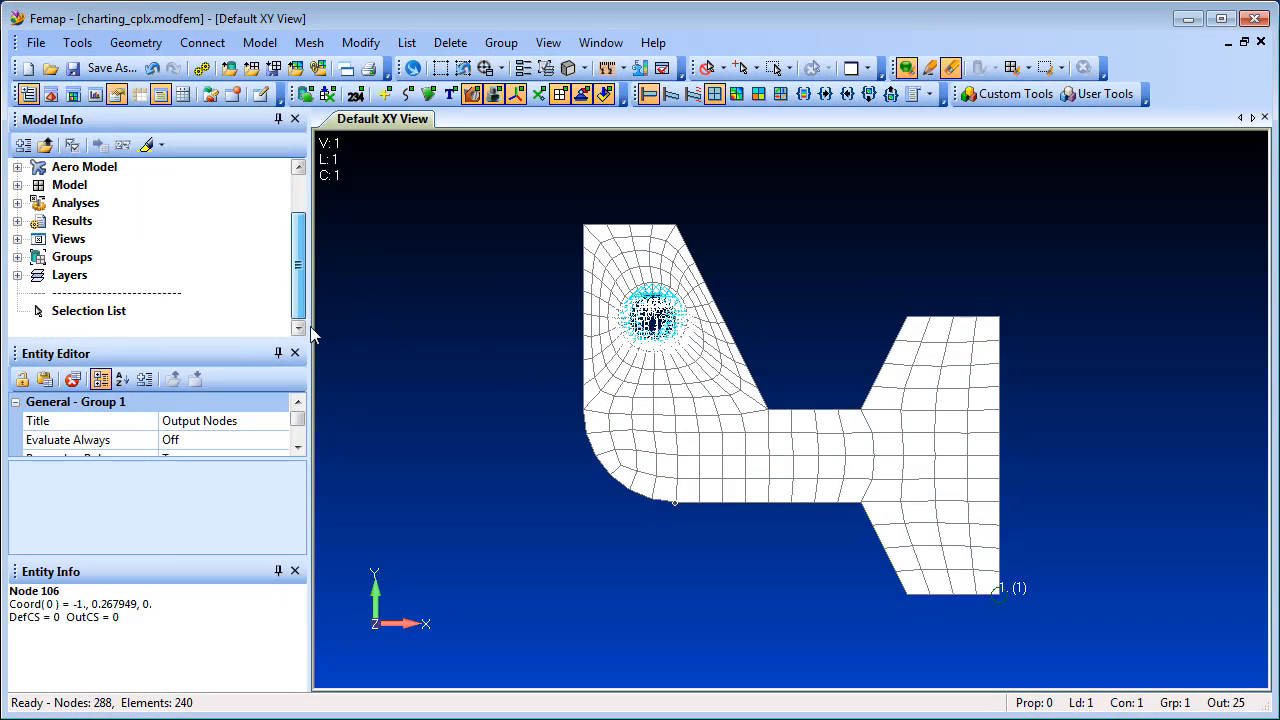
left_click(17, 257)
left_click(125, 275)
left_click(125, 275)
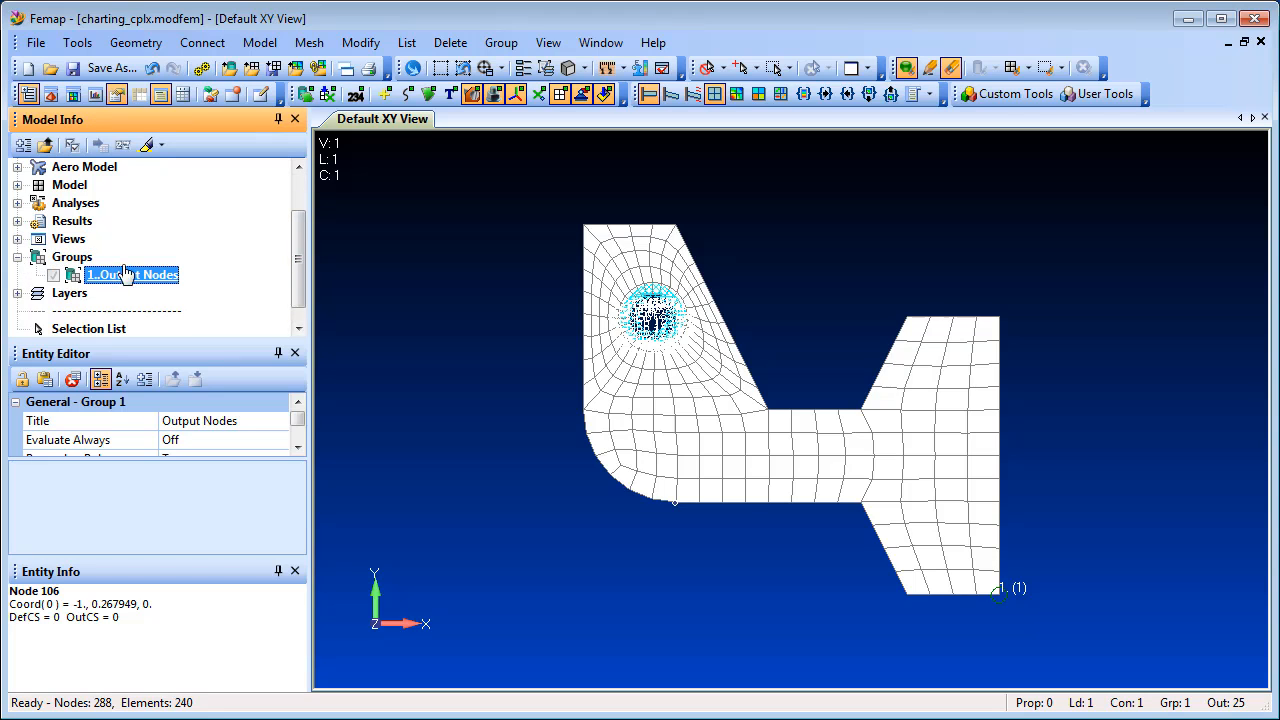
left_click(146, 146)
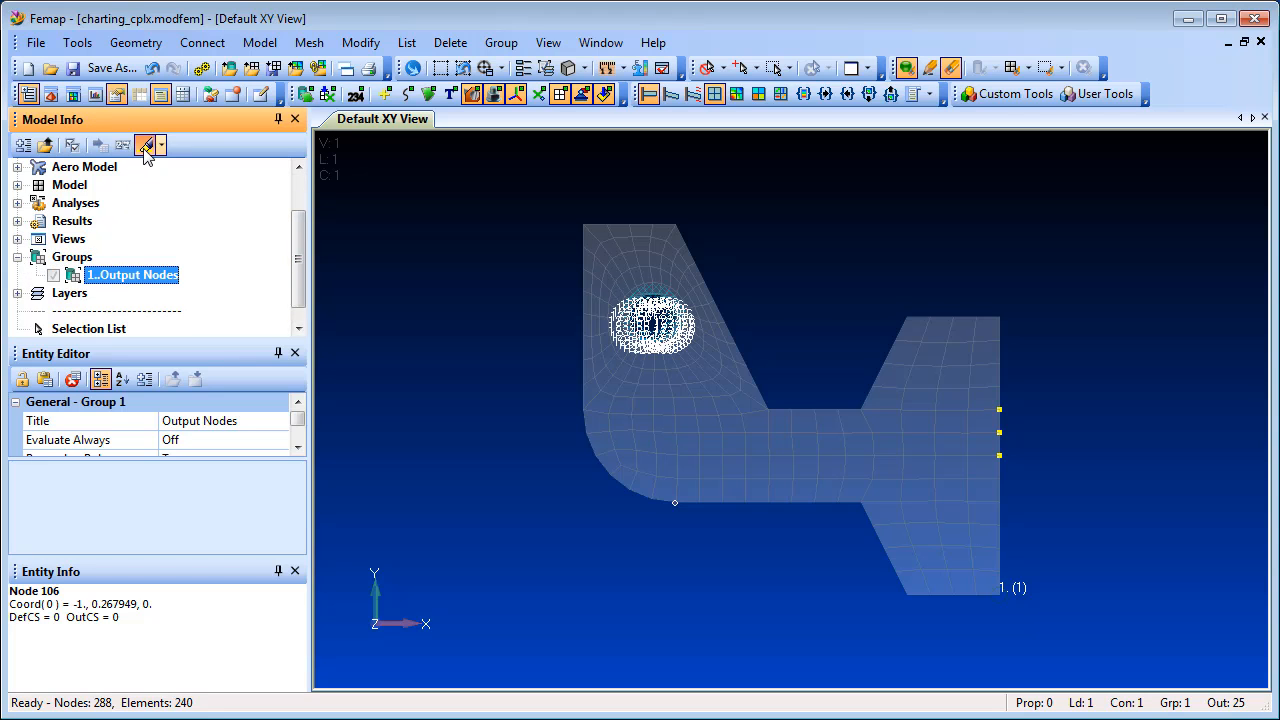
left_click(146, 147)
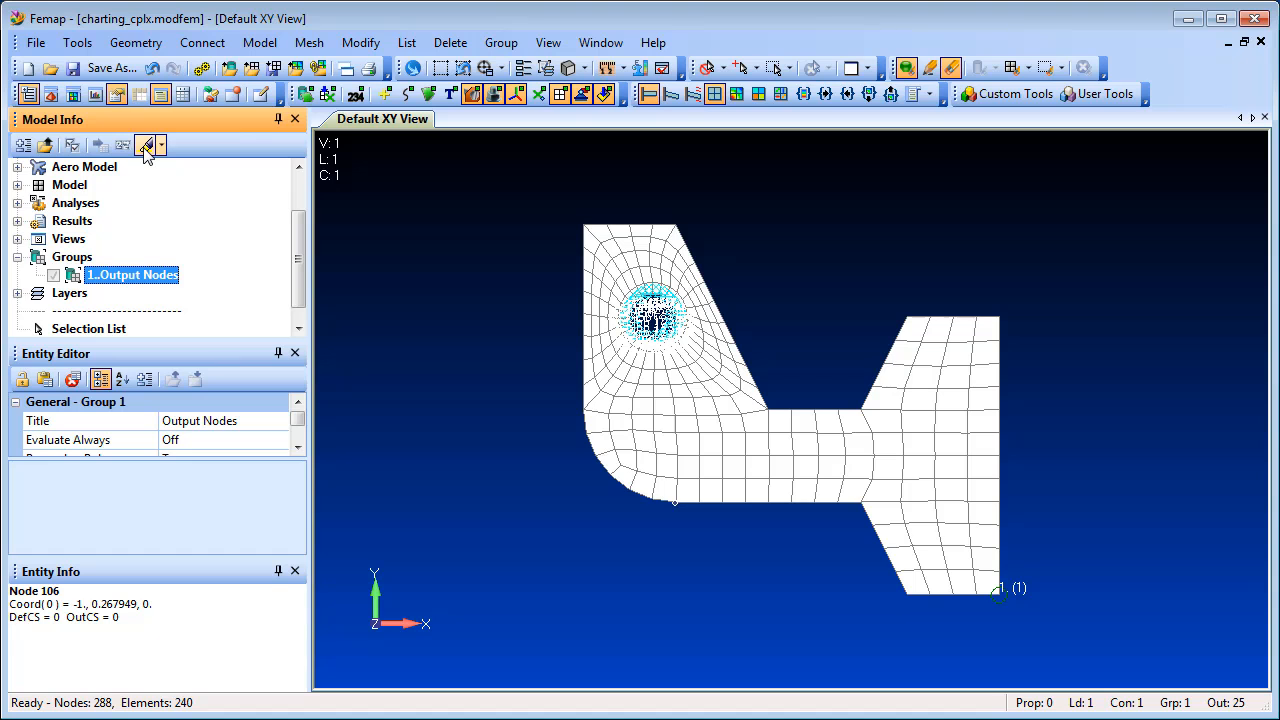
Step: Start a Vector vs. Set data series in a new chart with Output Set Value on the x-axis
left_click(95, 95)
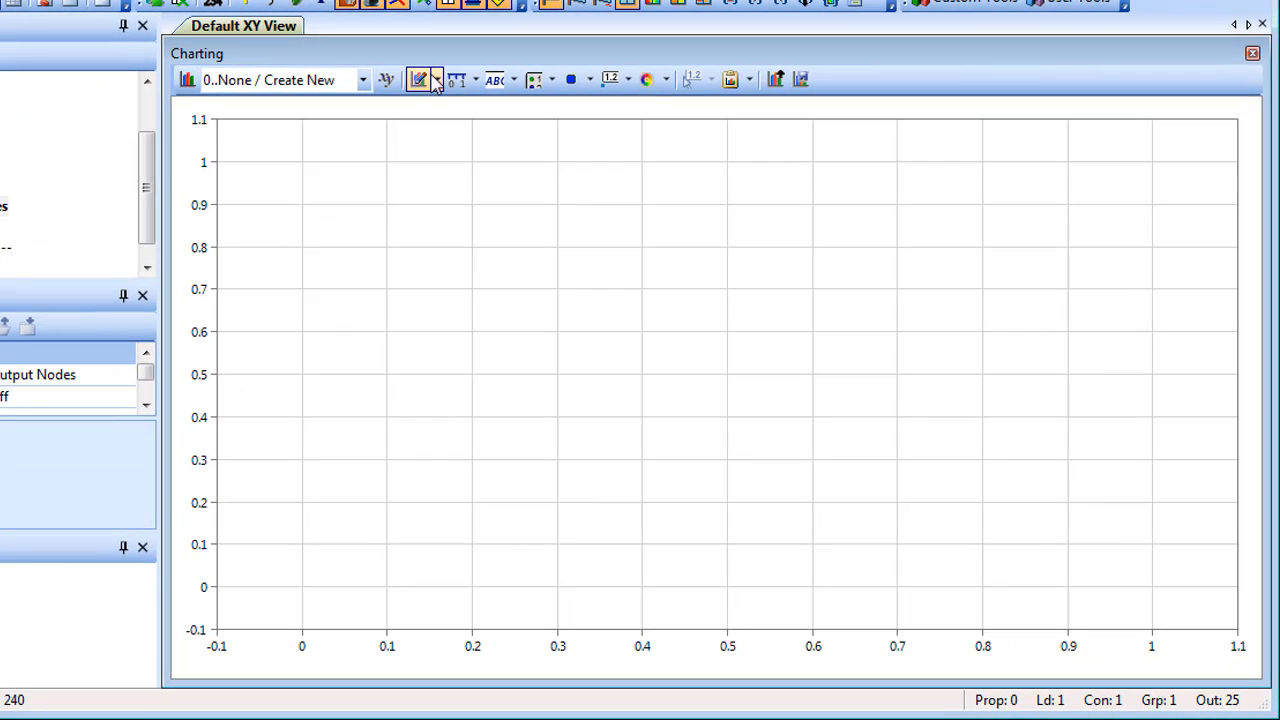
left_click(549, 165)
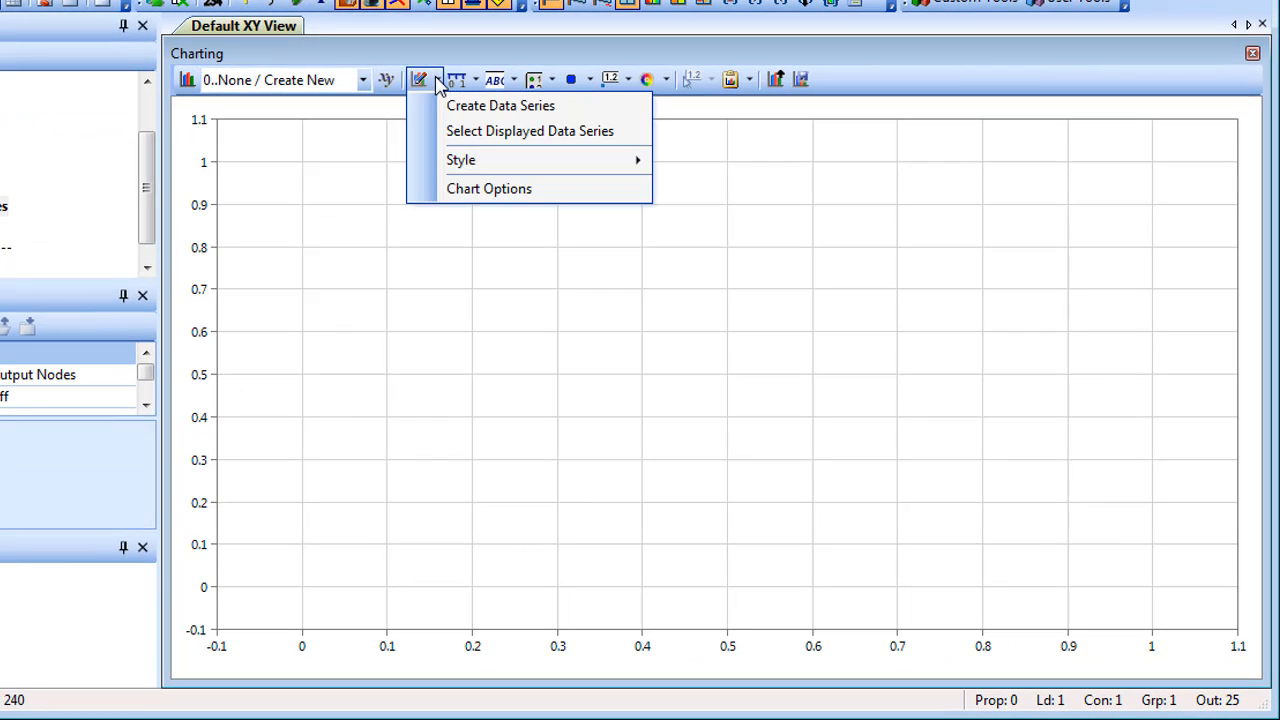
left_click(493, 107)
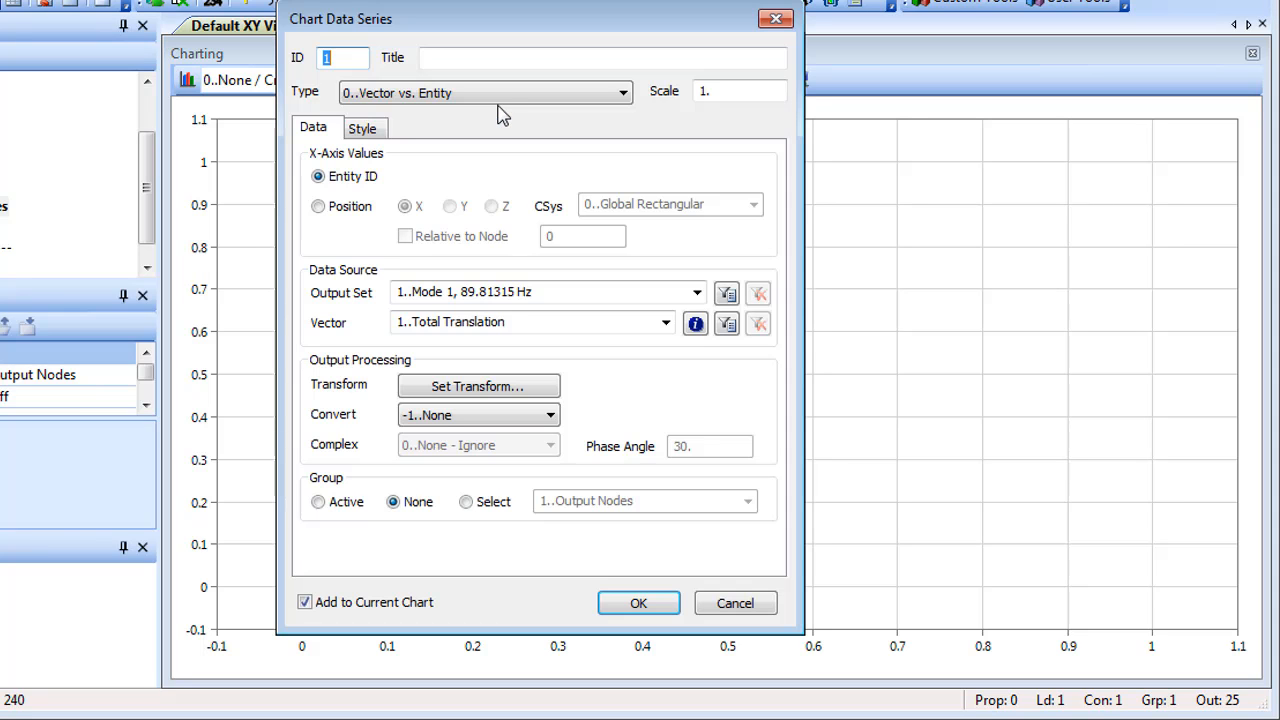
left_click(622, 92)
left_click(579, 129)
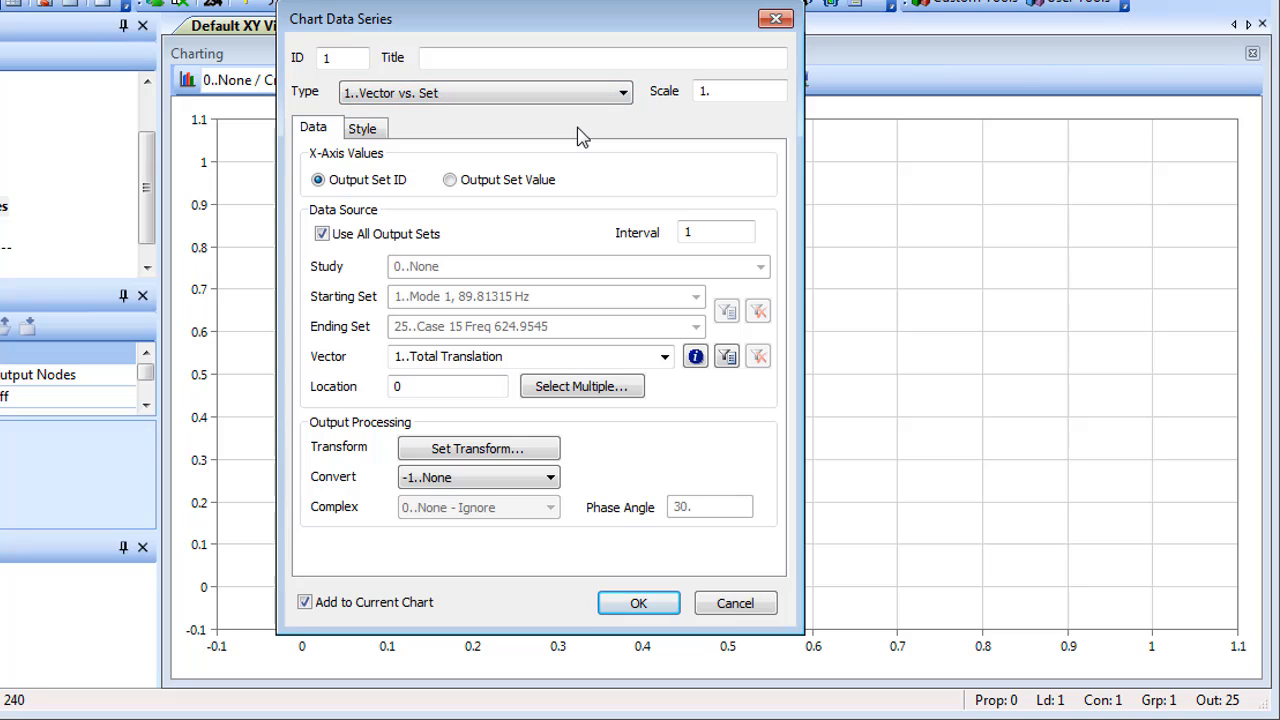
left_click(452, 182)
Step: Restrict the series to study 1..Model Frequency Response Analysis instead of all output sets, and choose vector 4..T3 Translation
left_click(322, 234)
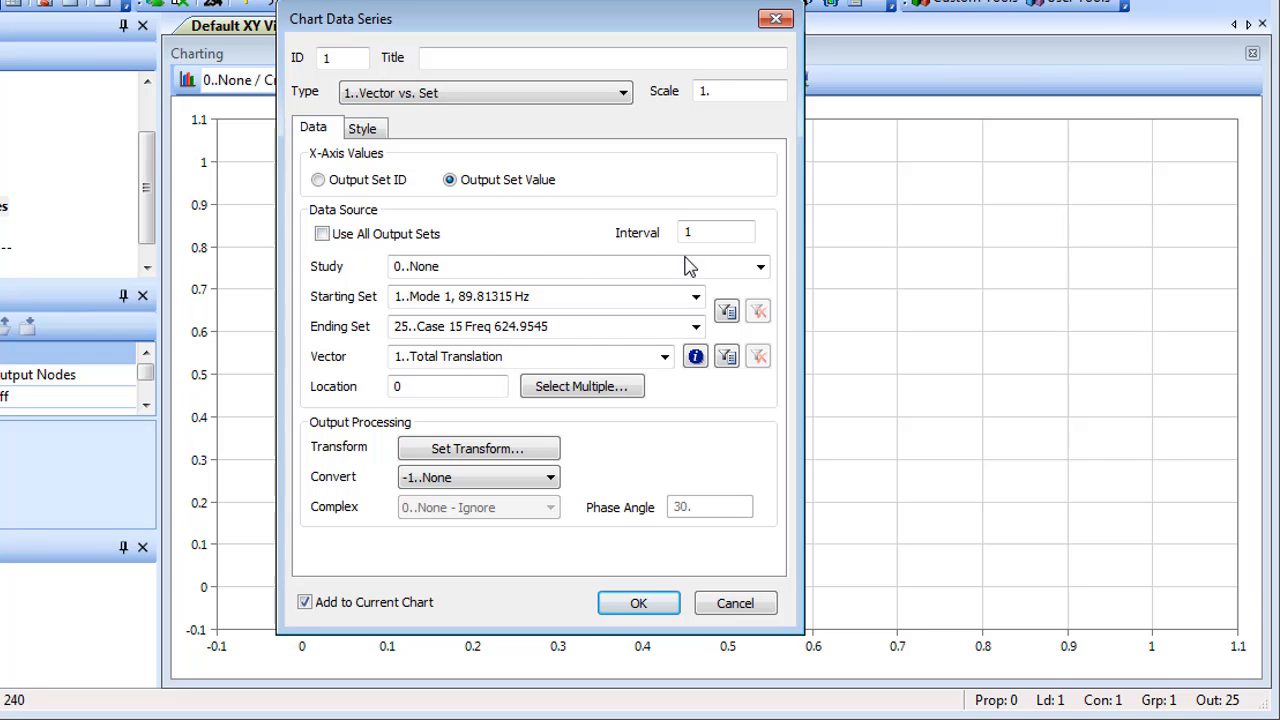
left_click(760, 267)
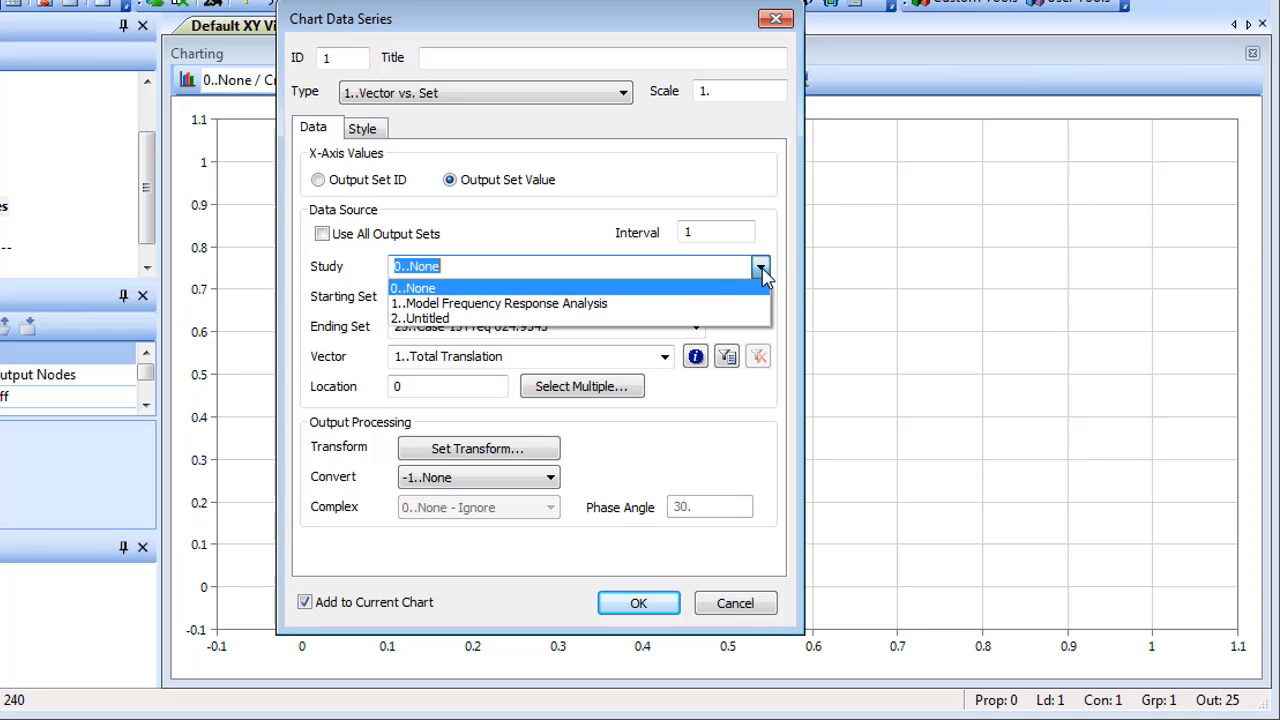
left_click(634, 304)
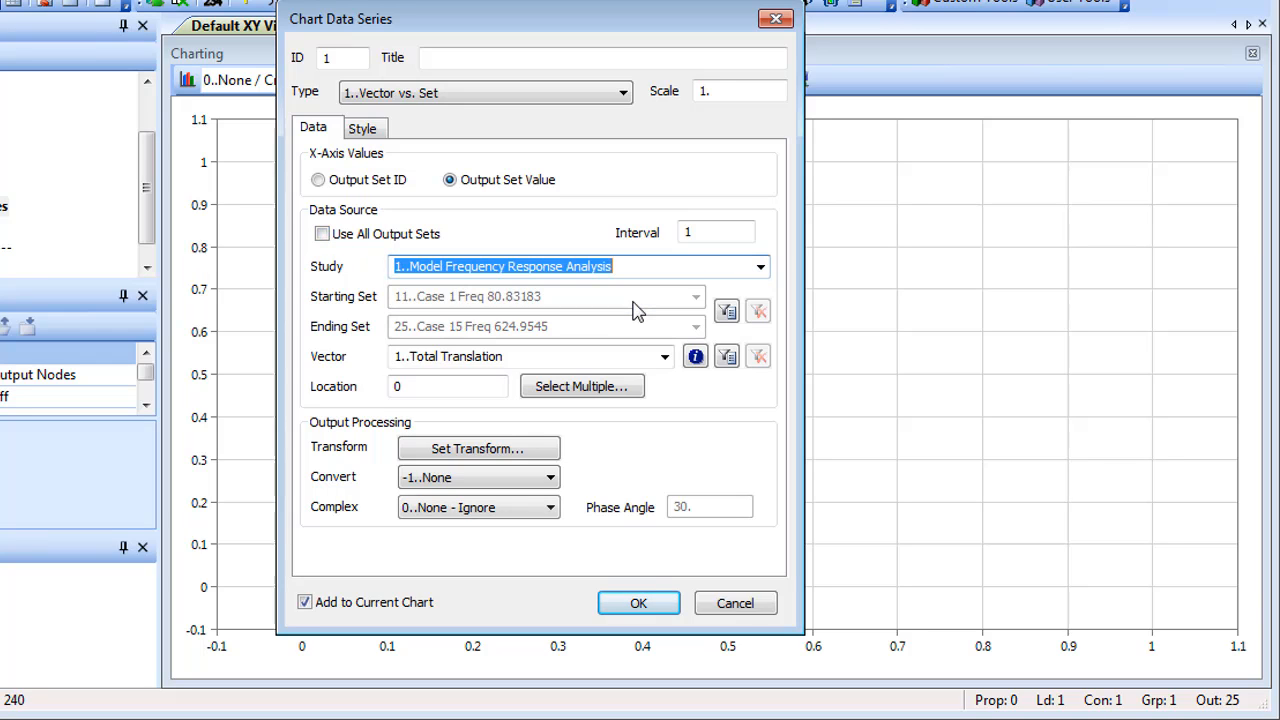
left_click(664, 357)
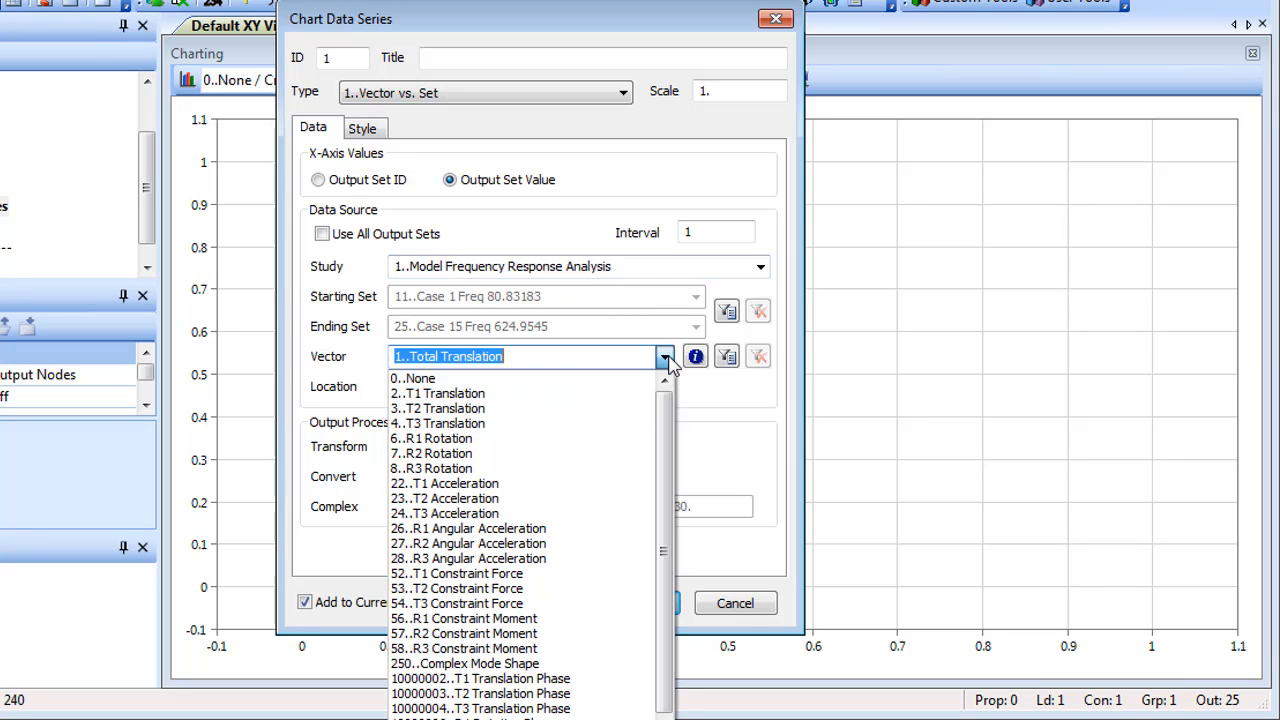
left_click(540, 424)
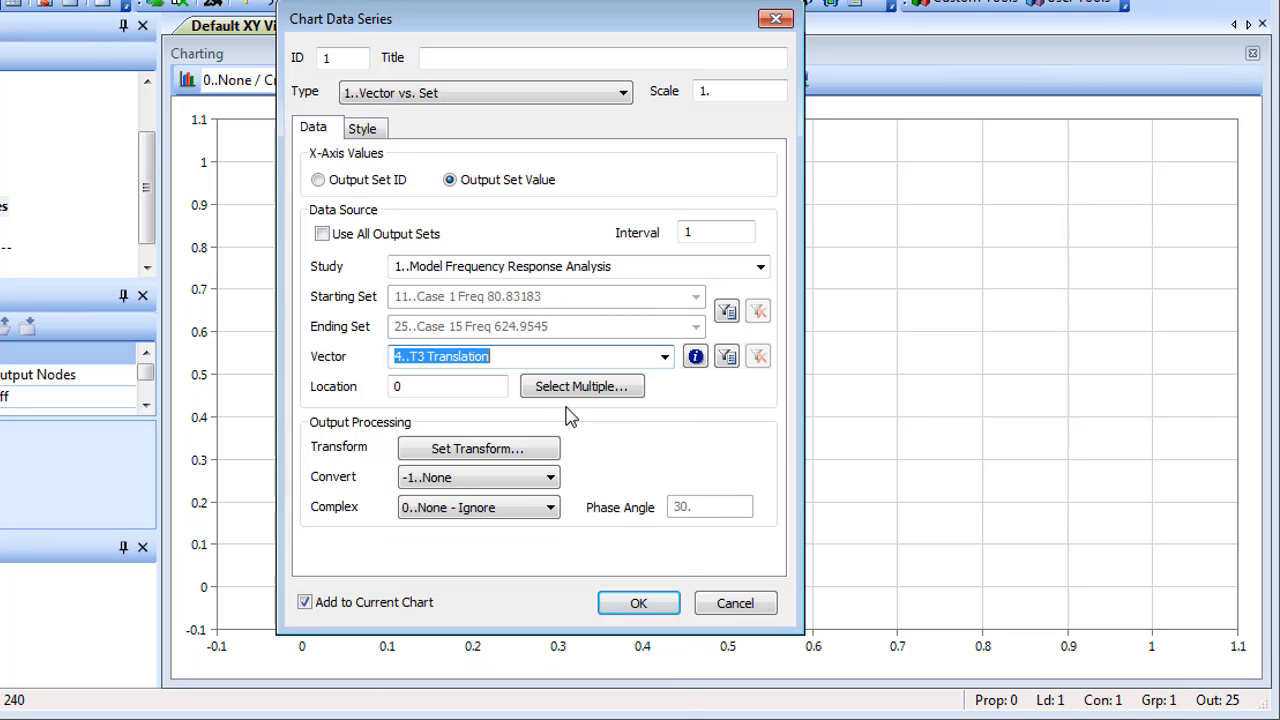
Step: Use all nodes of the group 1..Output Nodes as the series' locations and add the resulting series to the chart
left_click(578, 388)
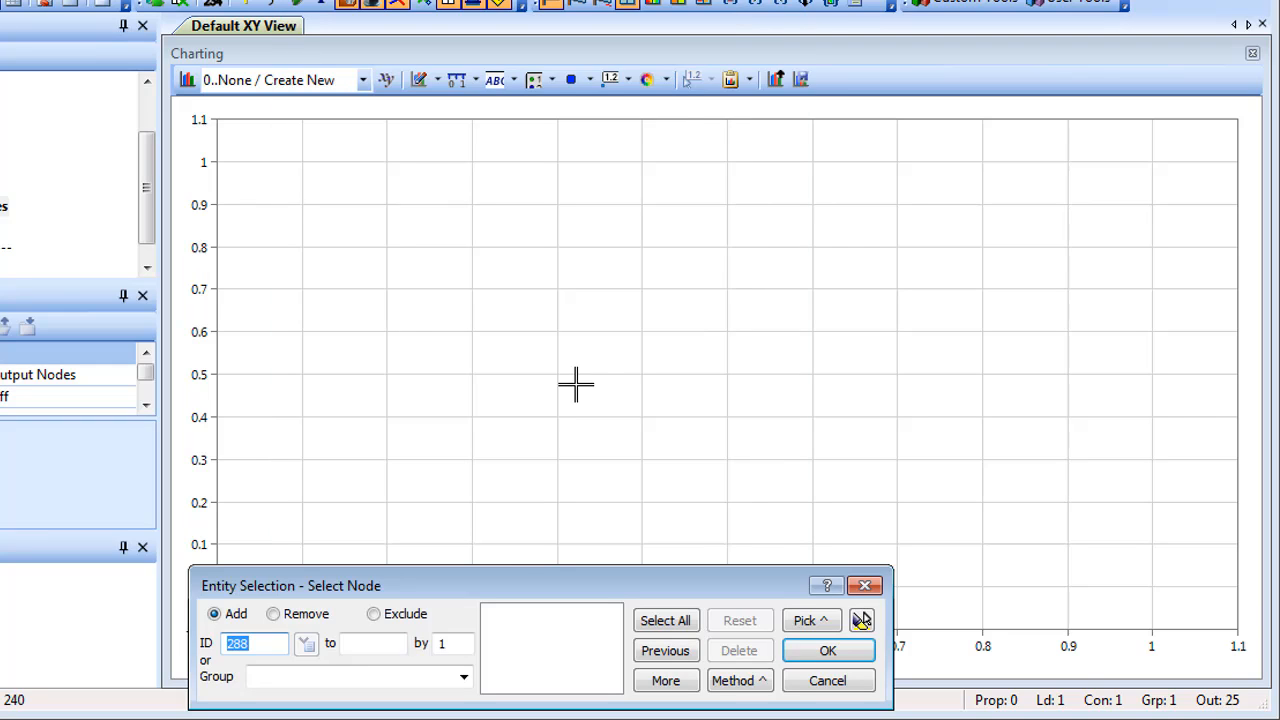
left_click(463, 678)
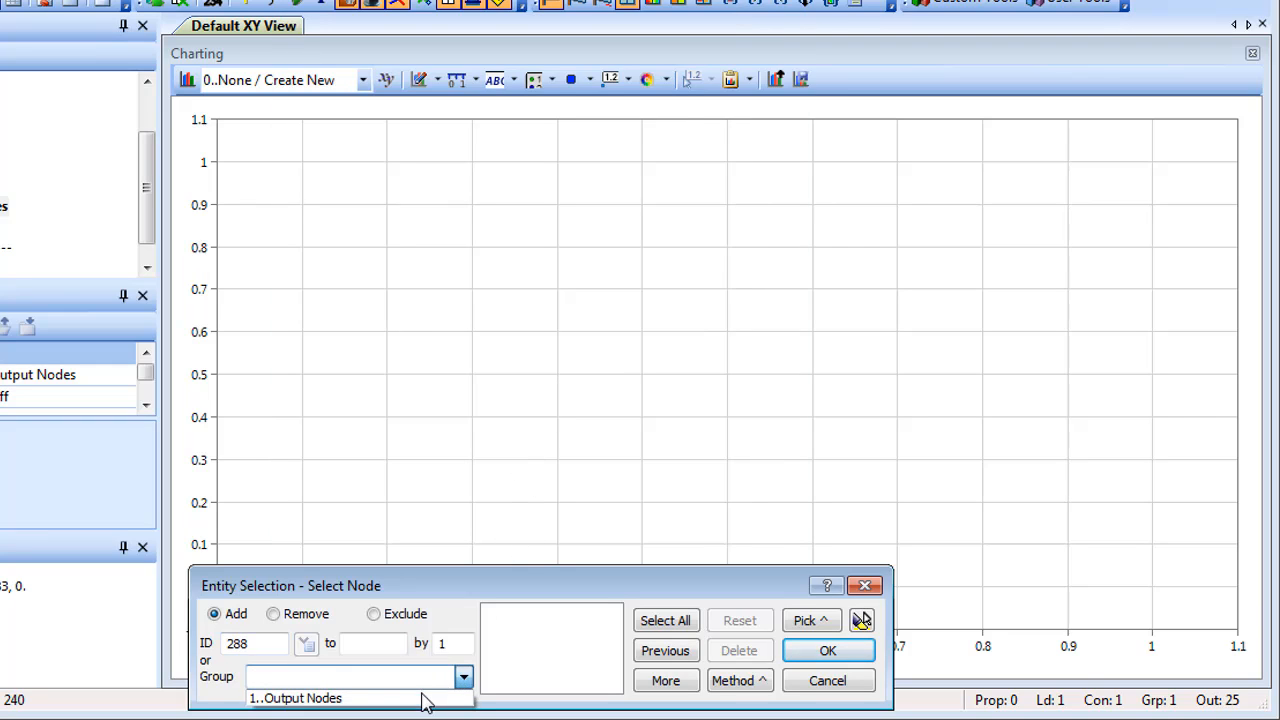
left_click(422, 699)
left_click(664, 682)
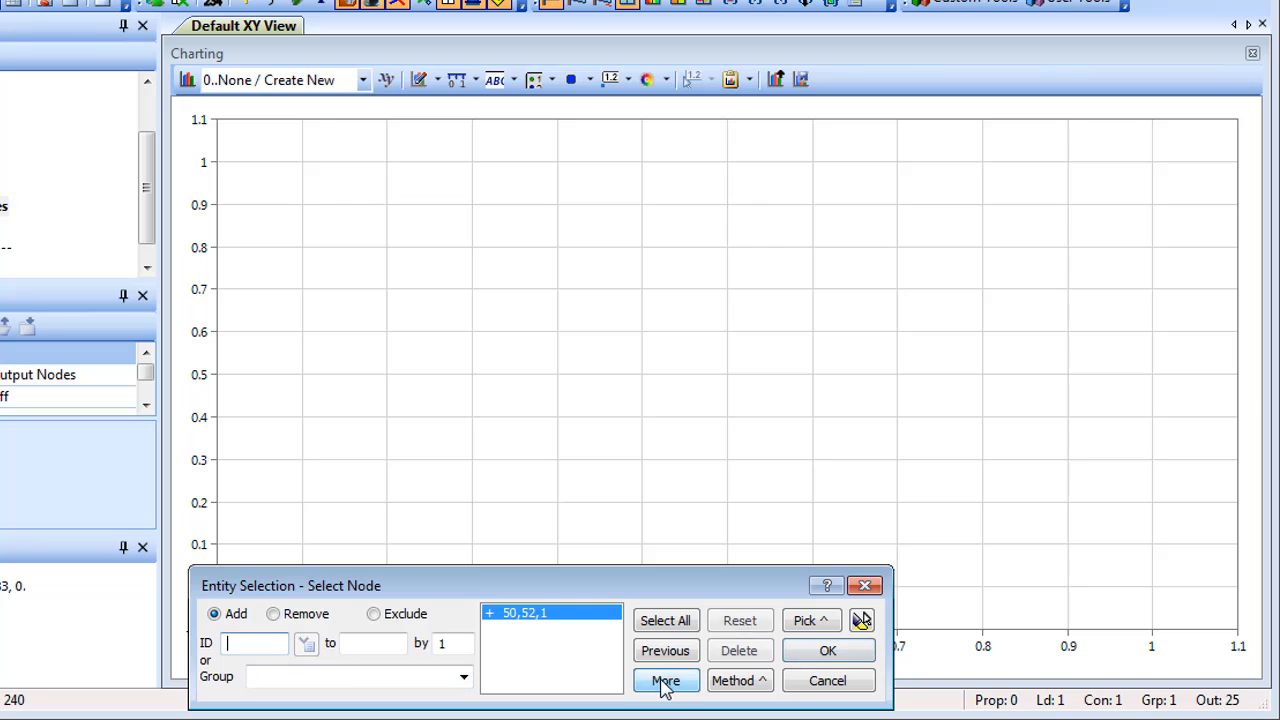
left_click(818, 656)
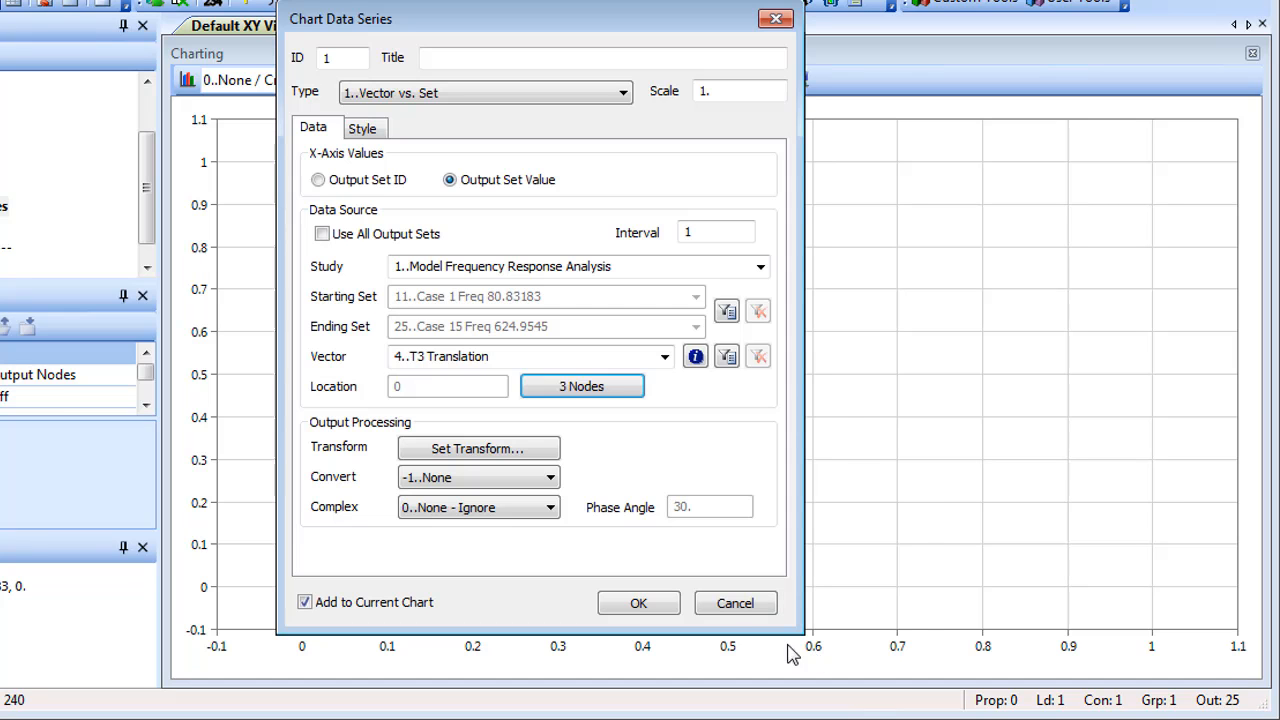
left_click(645, 605)
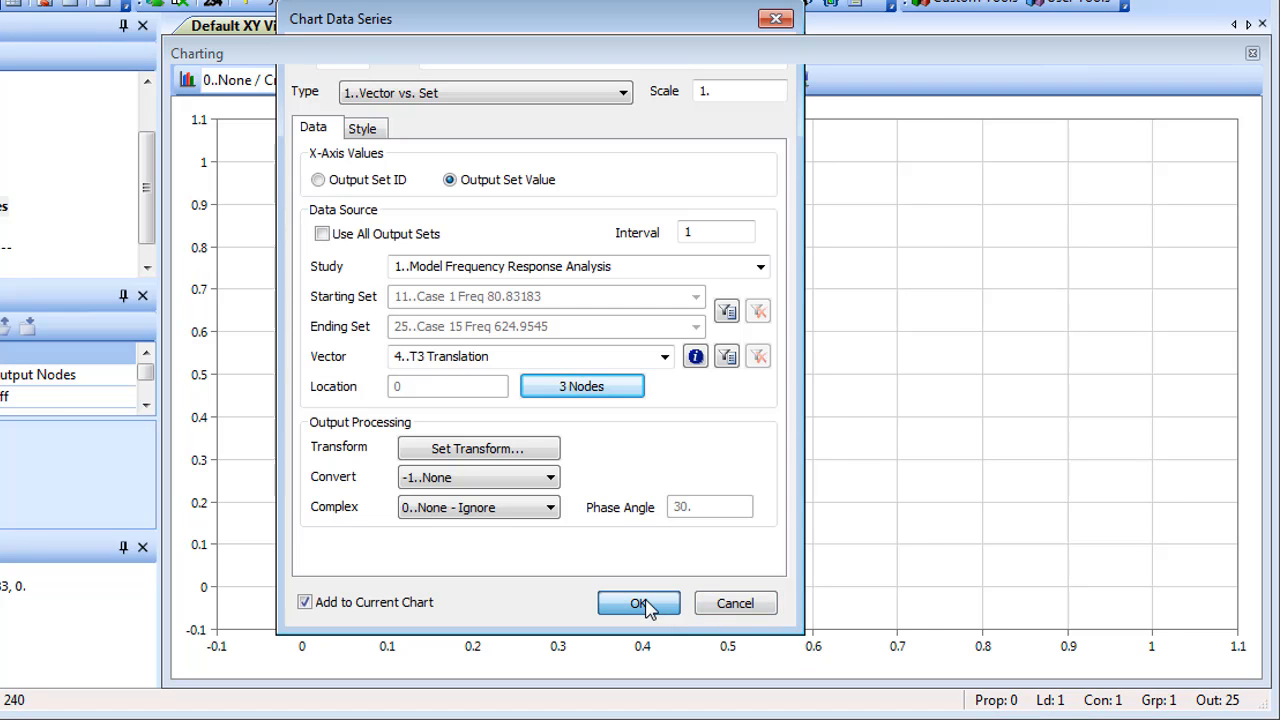
left_click(726, 606)
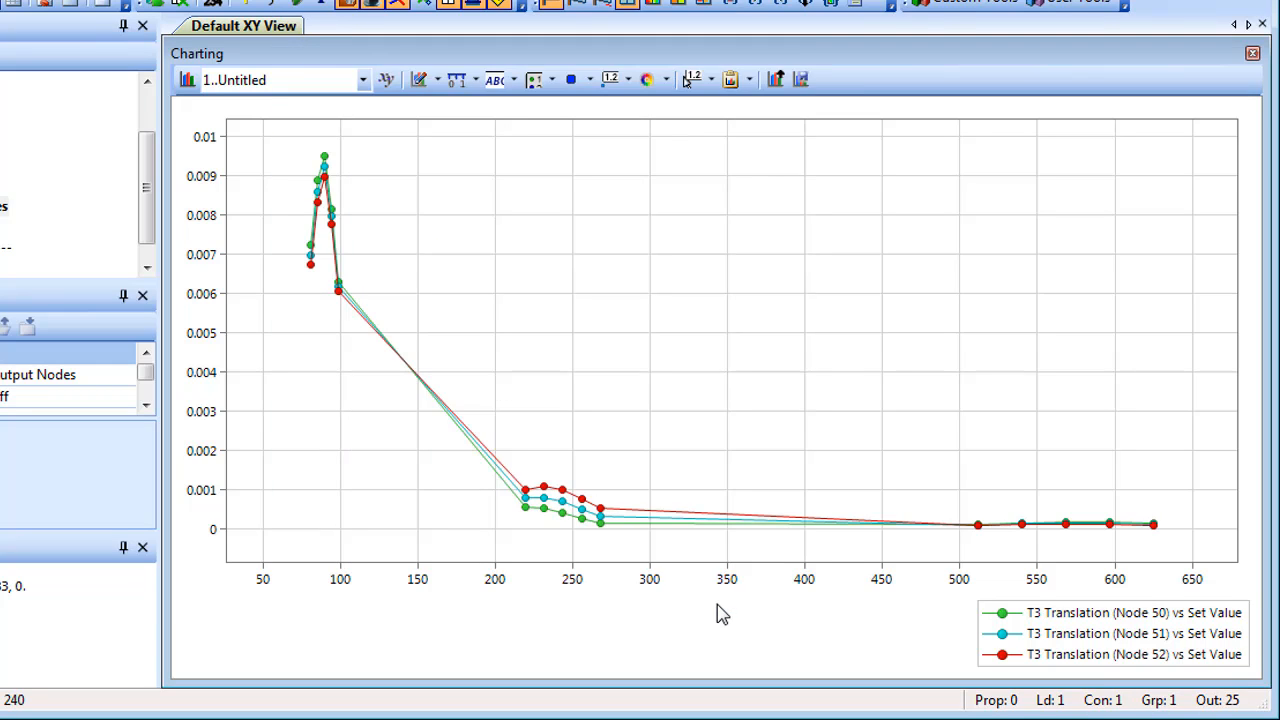
Step: Set the Complex Plot option of the T3 Translation chart to 1..Top and accept the chart settings
left_click(419, 82)
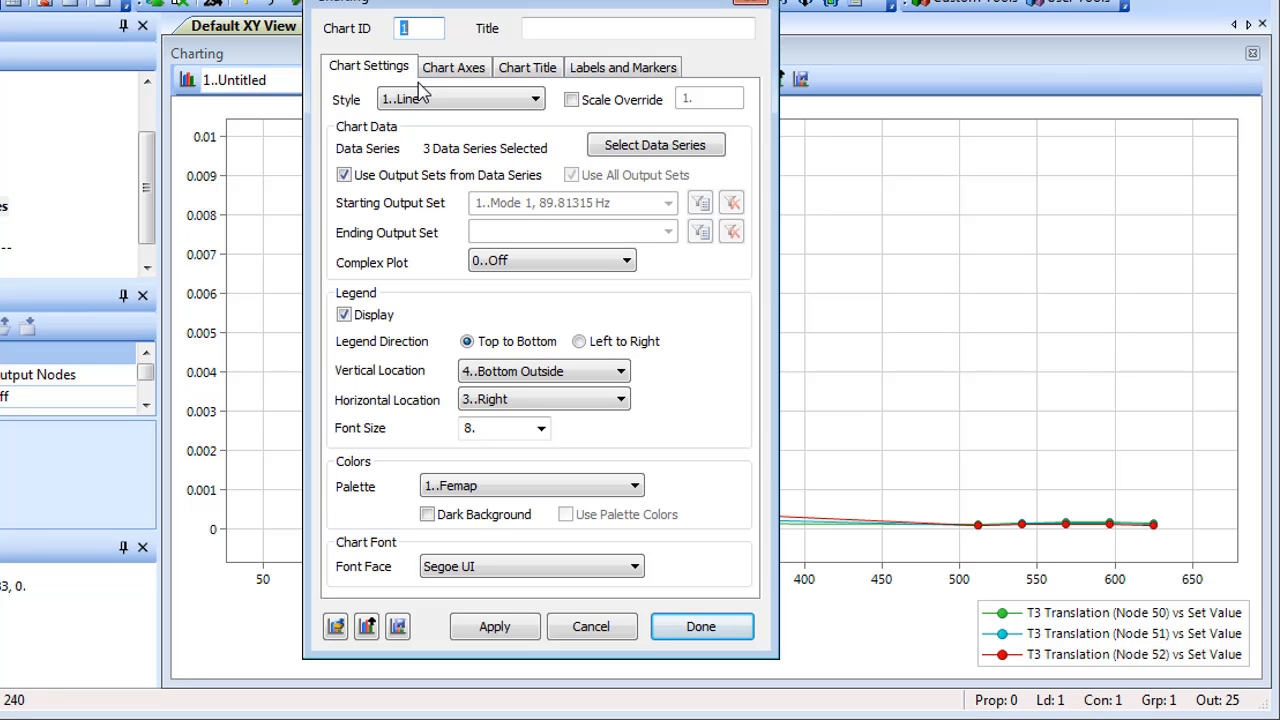
left_click(612, 261)
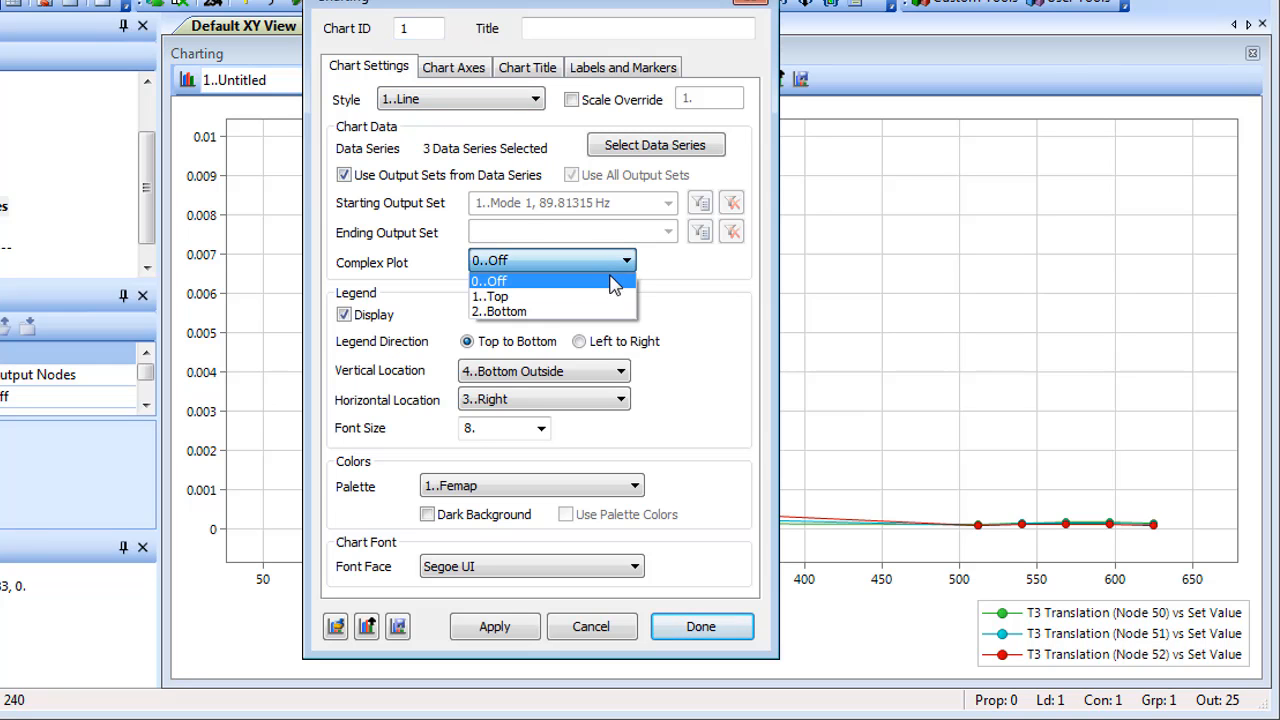
left_click(613, 297)
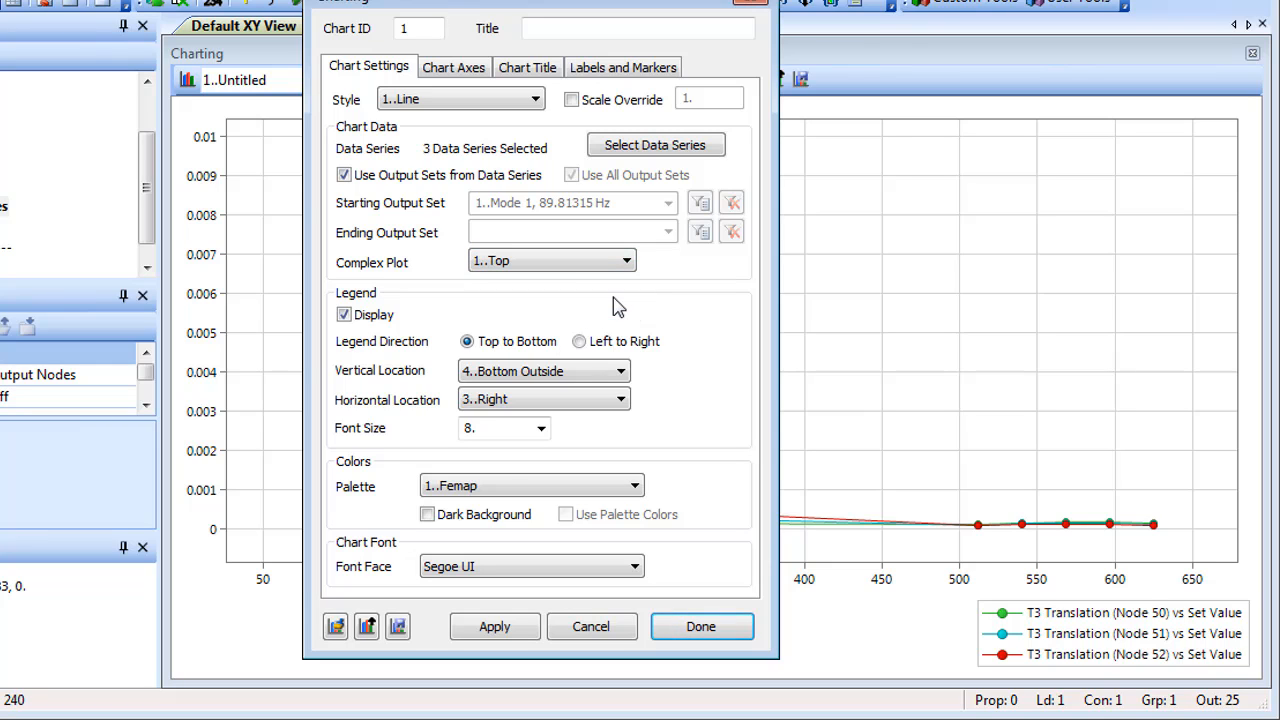
left_click(700, 626)
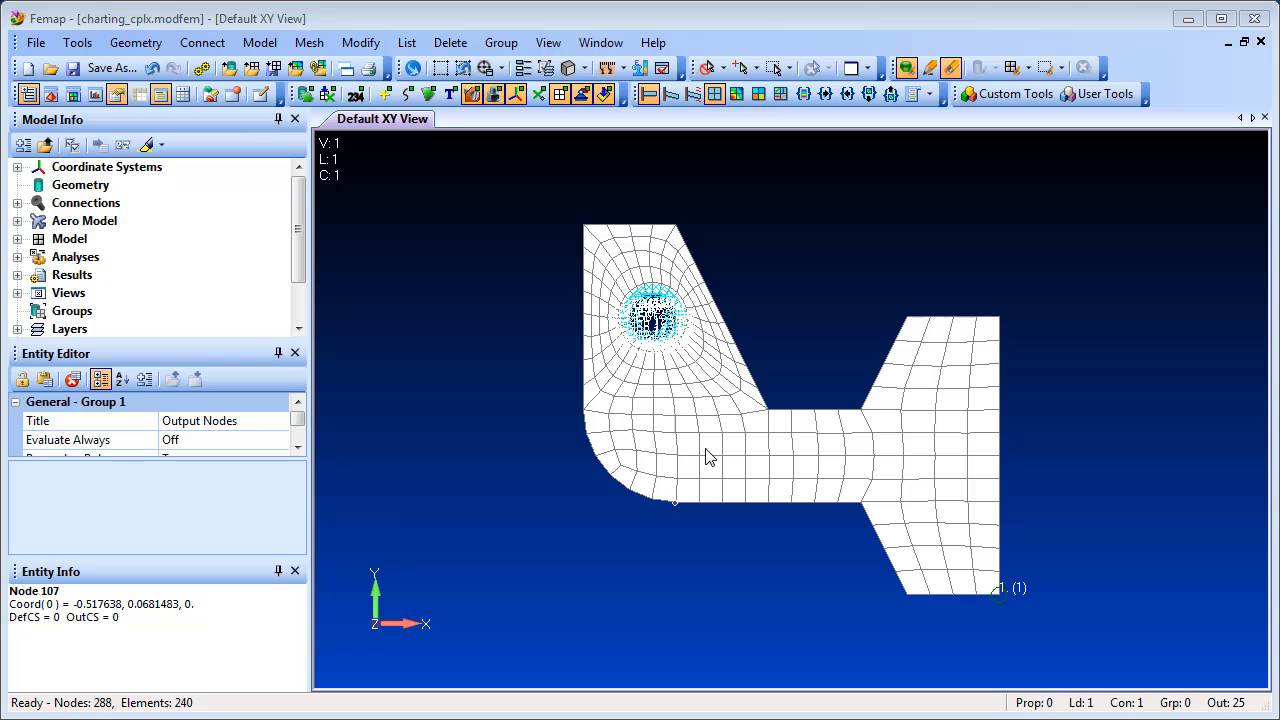
Step: Display the Charting pane over the model view and start a new chart data series of type 3..Expand Complex
left_click(94, 95)
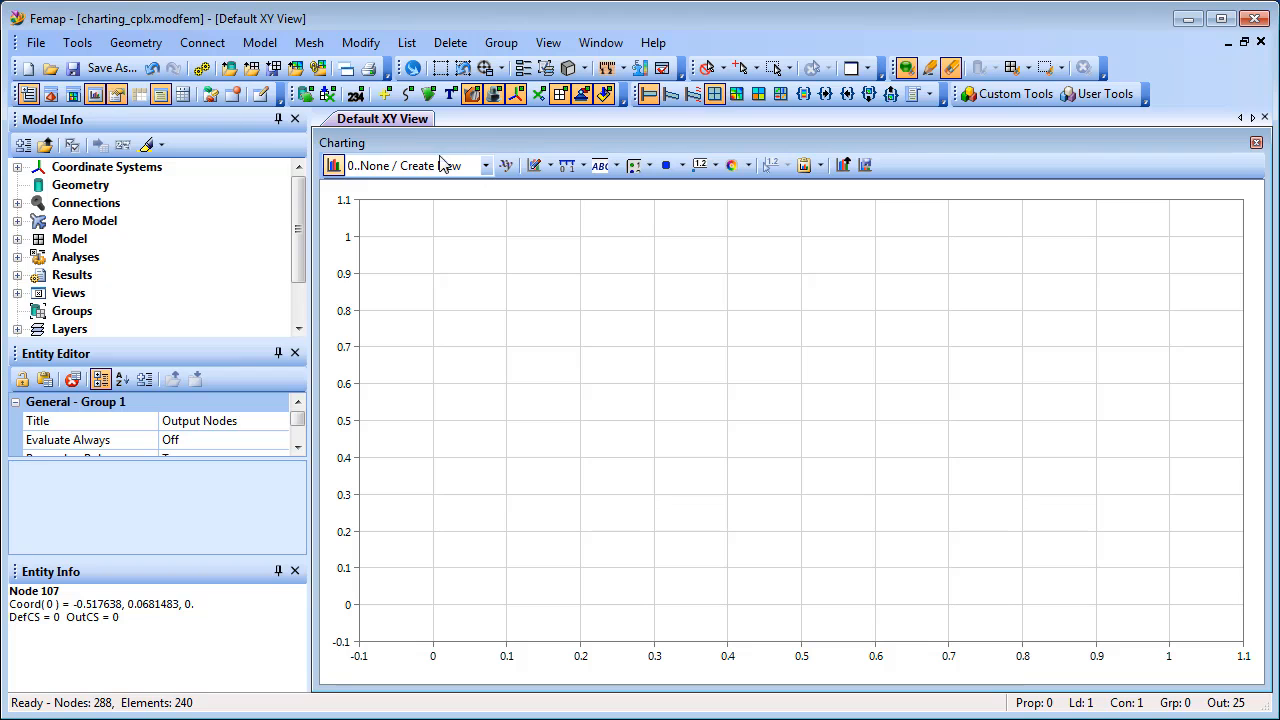
left_click(549, 166)
left_click(597, 190)
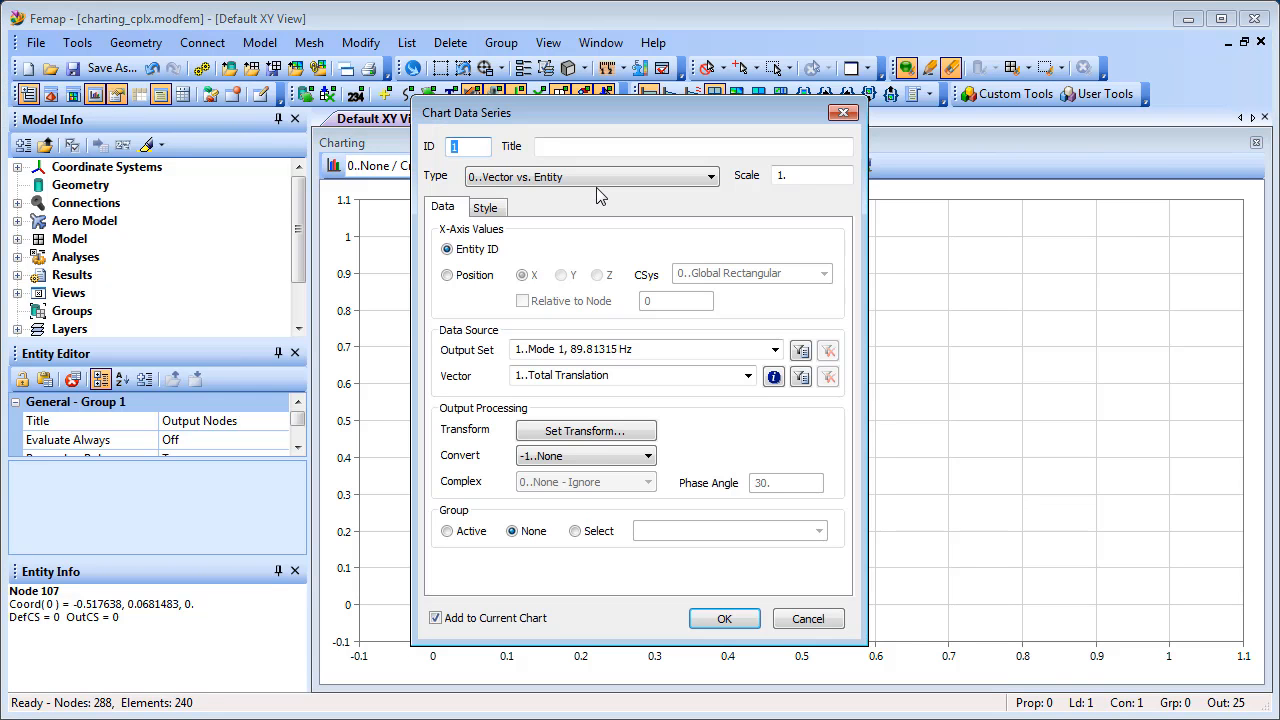
left_click(711, 177)
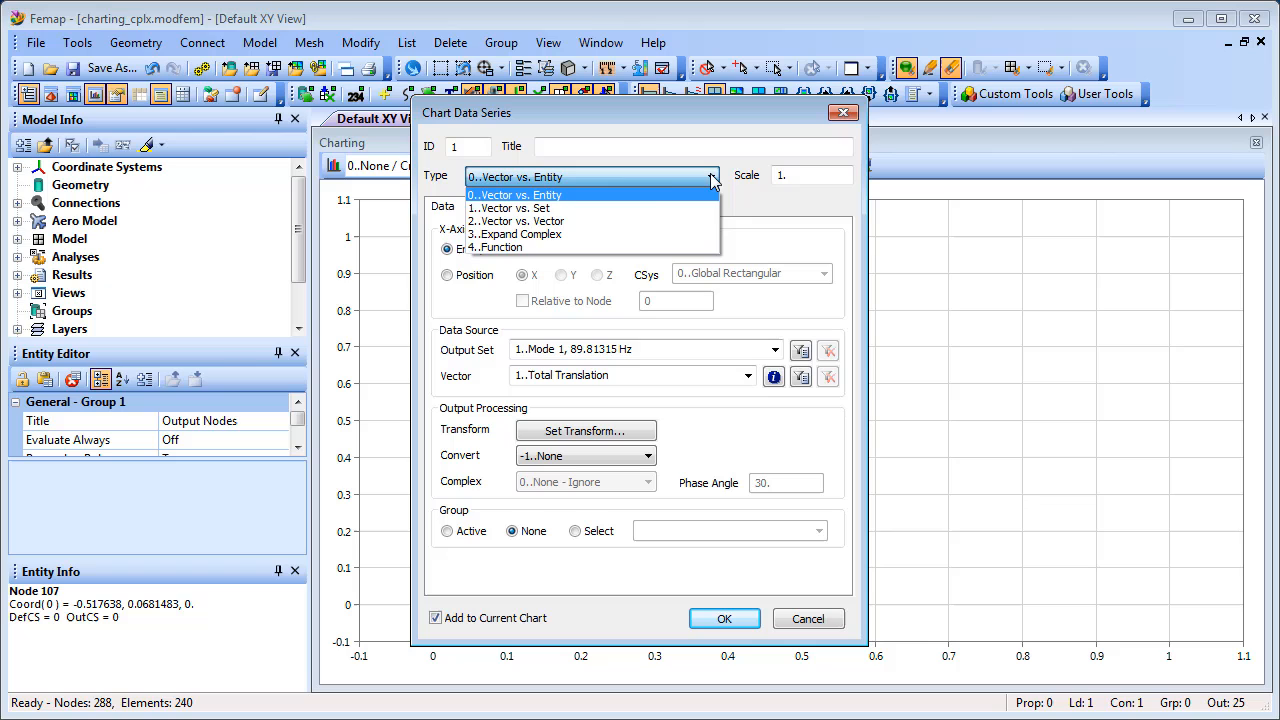
left_click(634, 235)
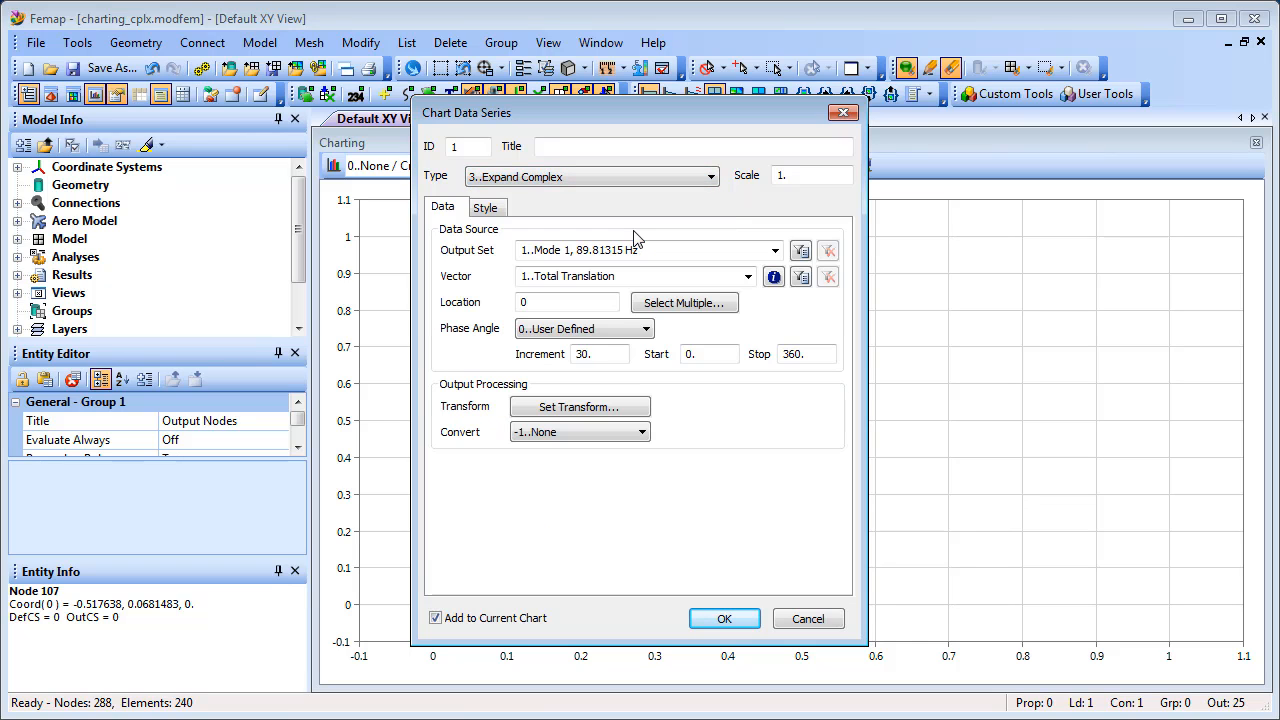
Step: Set the series' output set to 11..Case 1 Freq 80.83183 and its vector to 4..T3 Translation at Phase 0
left_click(775, 251)
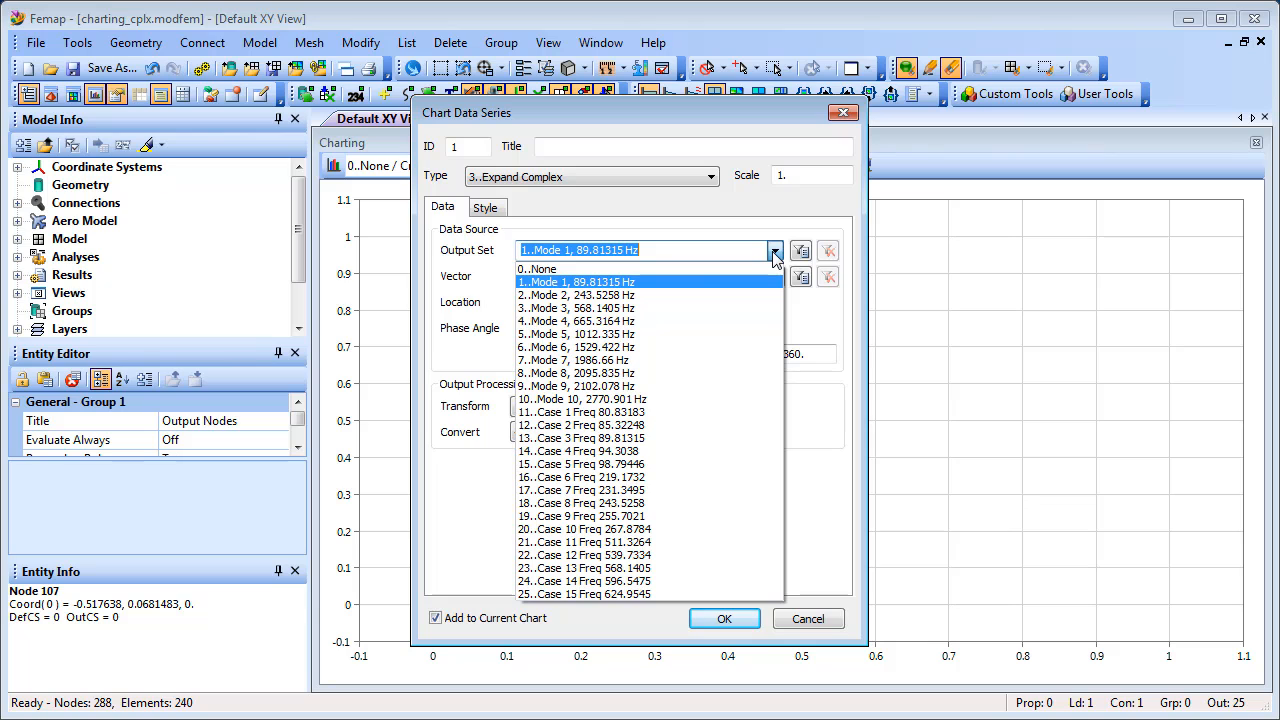
left_click(680, 412)
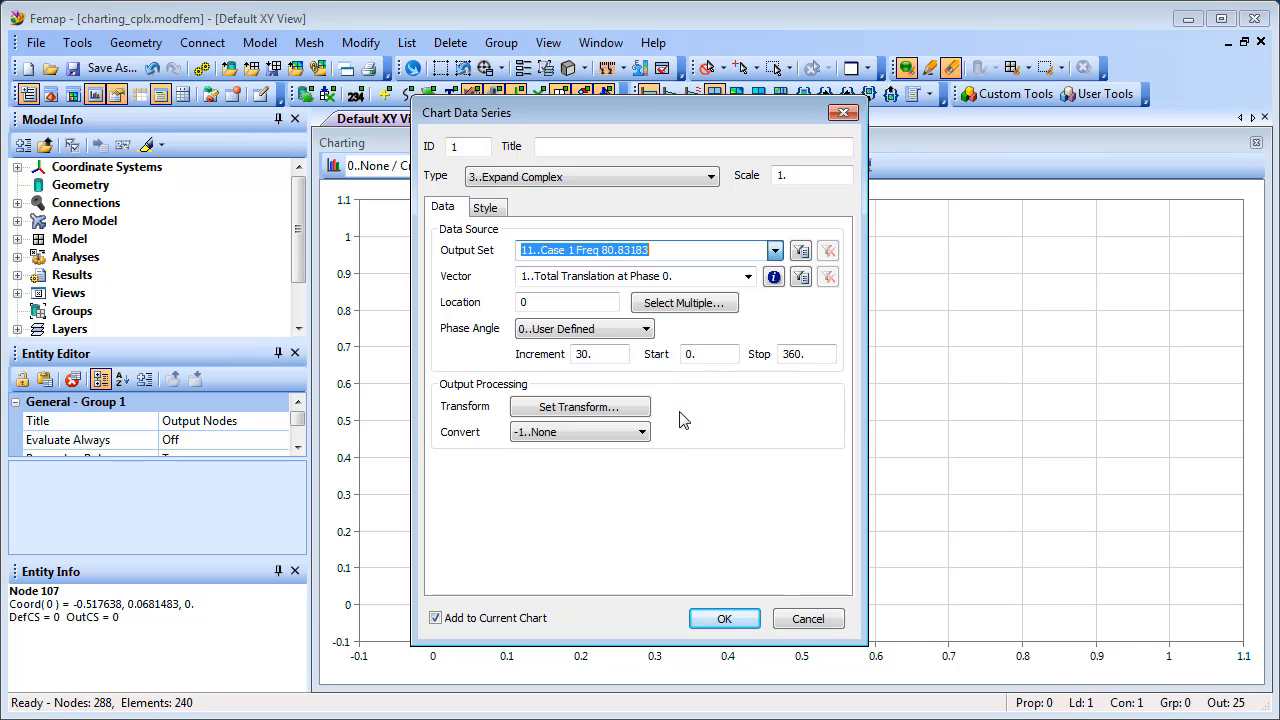
left_click(748, 277)
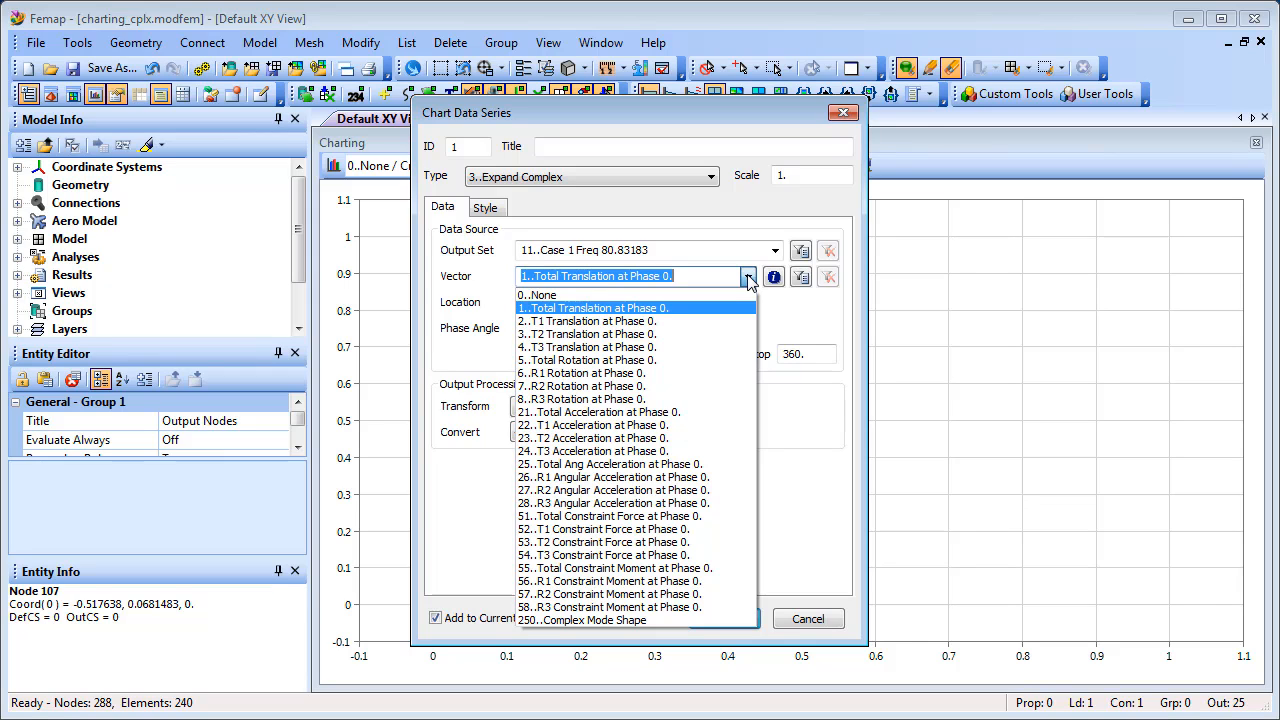
left_click(707, 346)
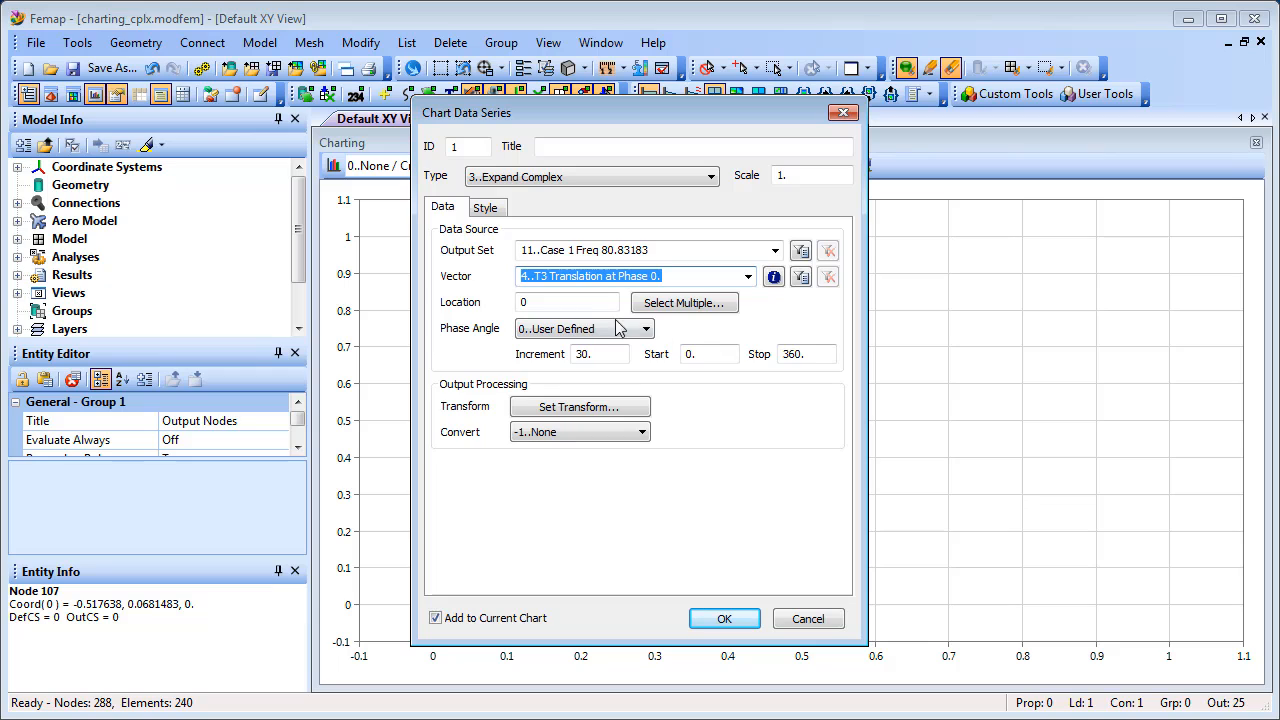
Step: Set the series' location to node 51 and its phase angle increment to 10, and add the series to the chart
left_click(560, 300)
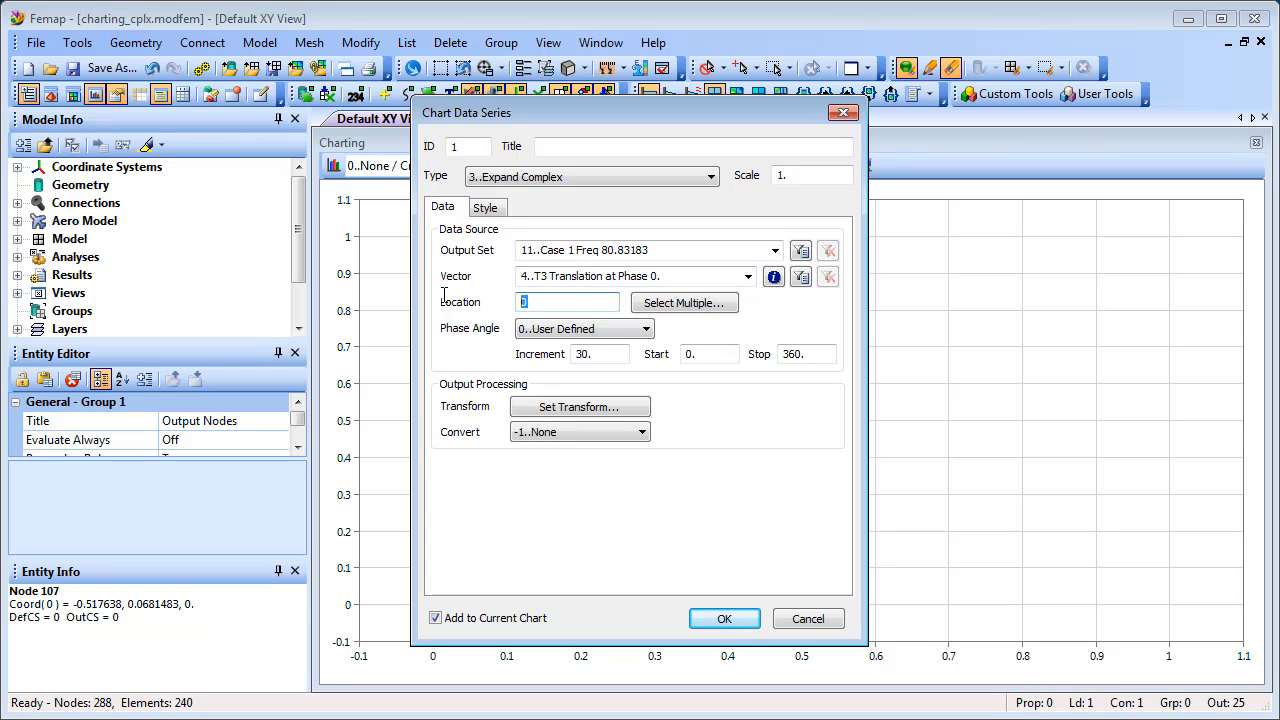
left_click(582, 356)
type("1")
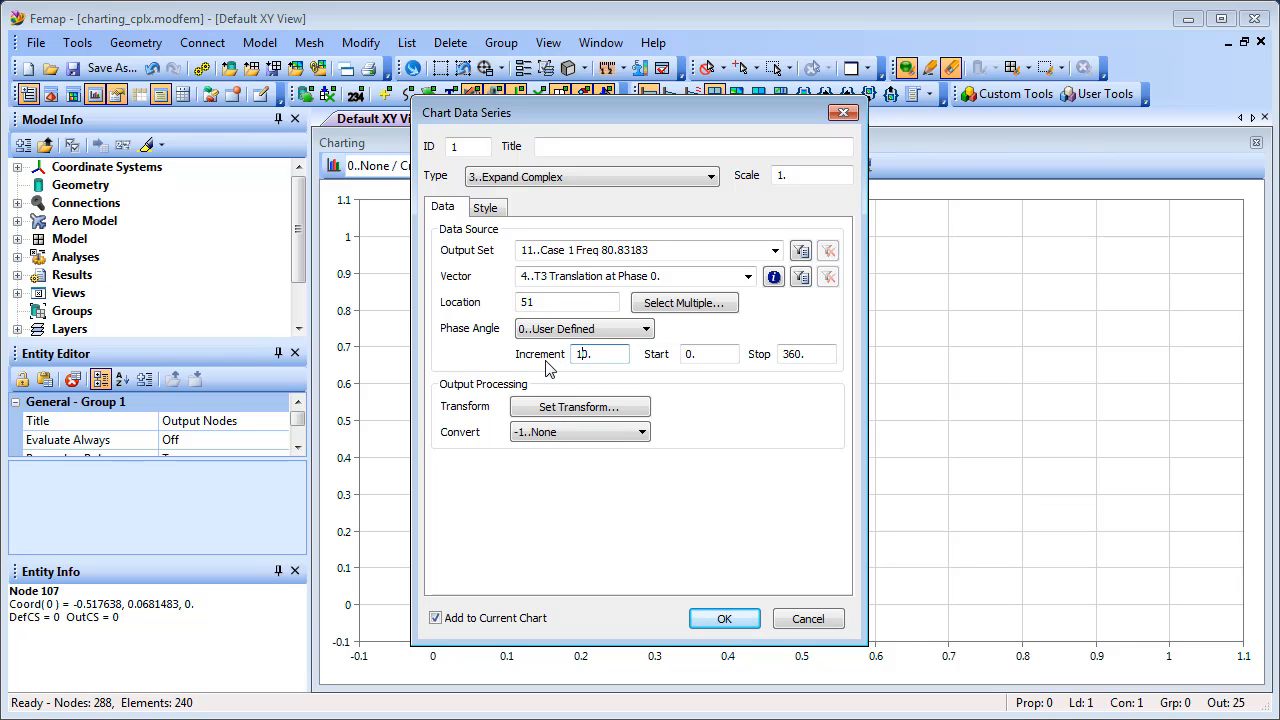
type("0")
left_click(726, 620)
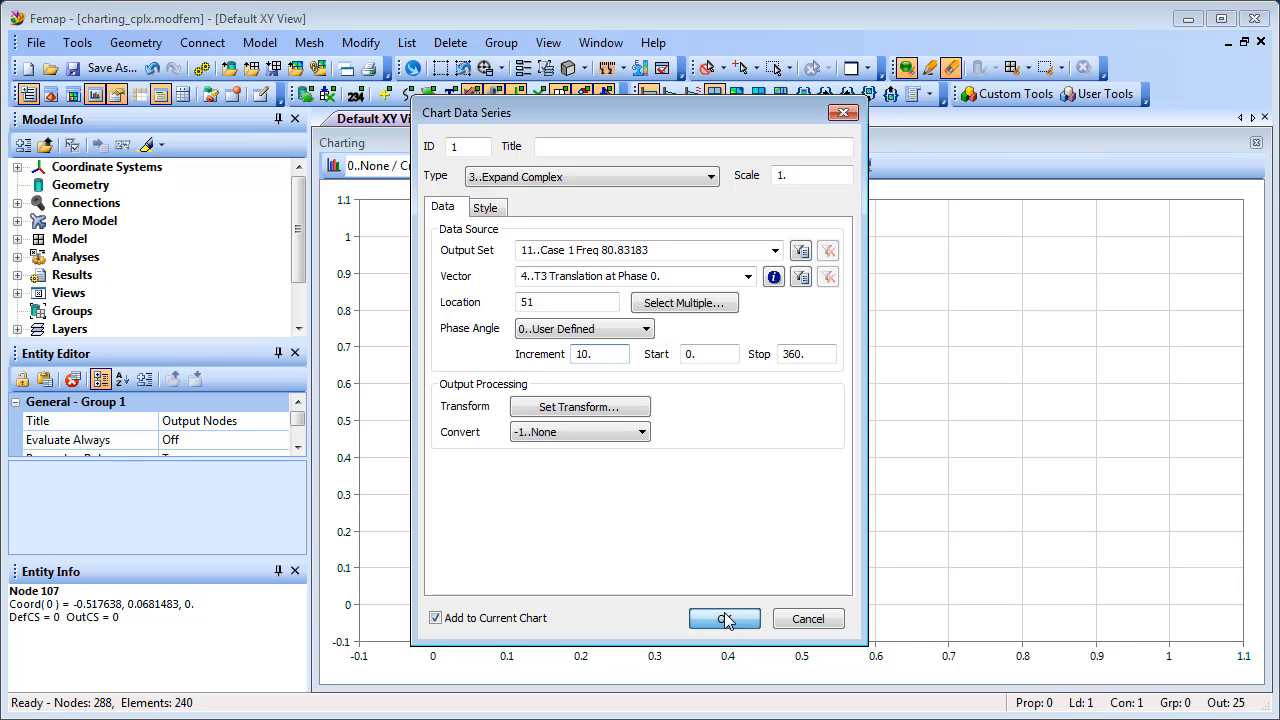
left_click(800, 618)
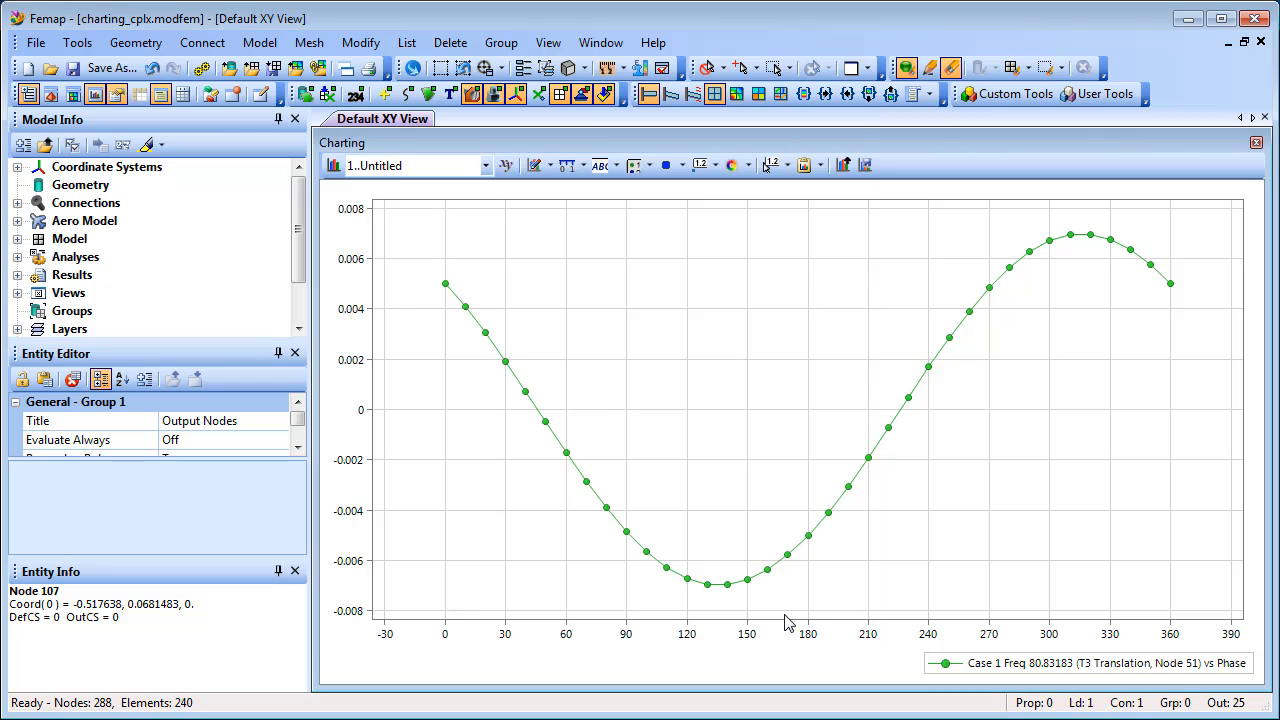
Step: Display data labels on the phase chart, showing X and Y values at the maximum and minimum only
left_click(535, 166)
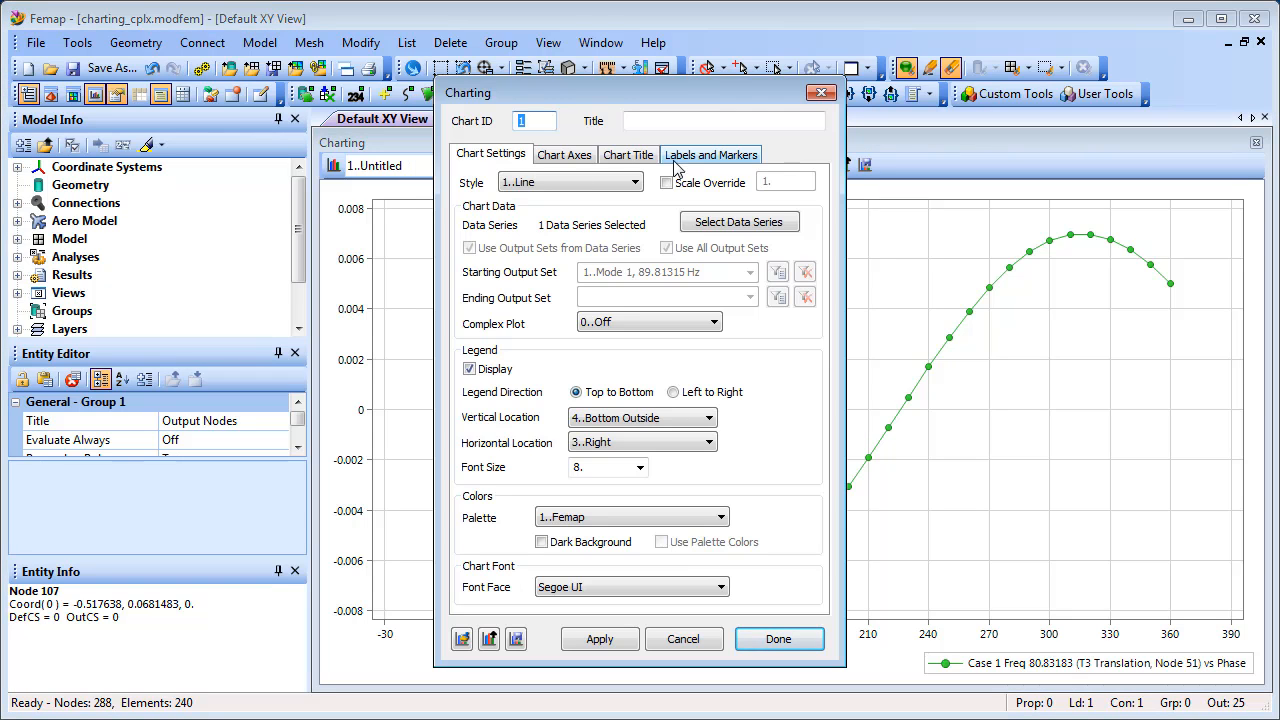
left_click(704, 158)
left_click(469, 200)
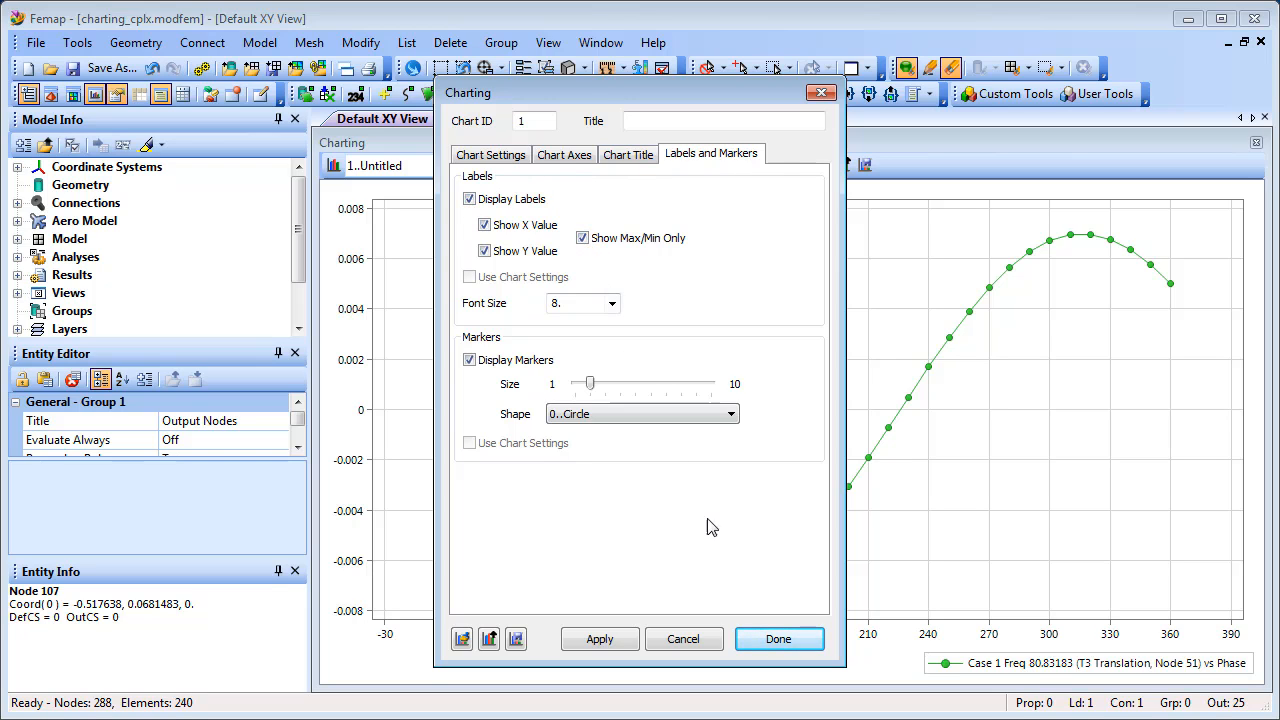
left_click(778, 638)
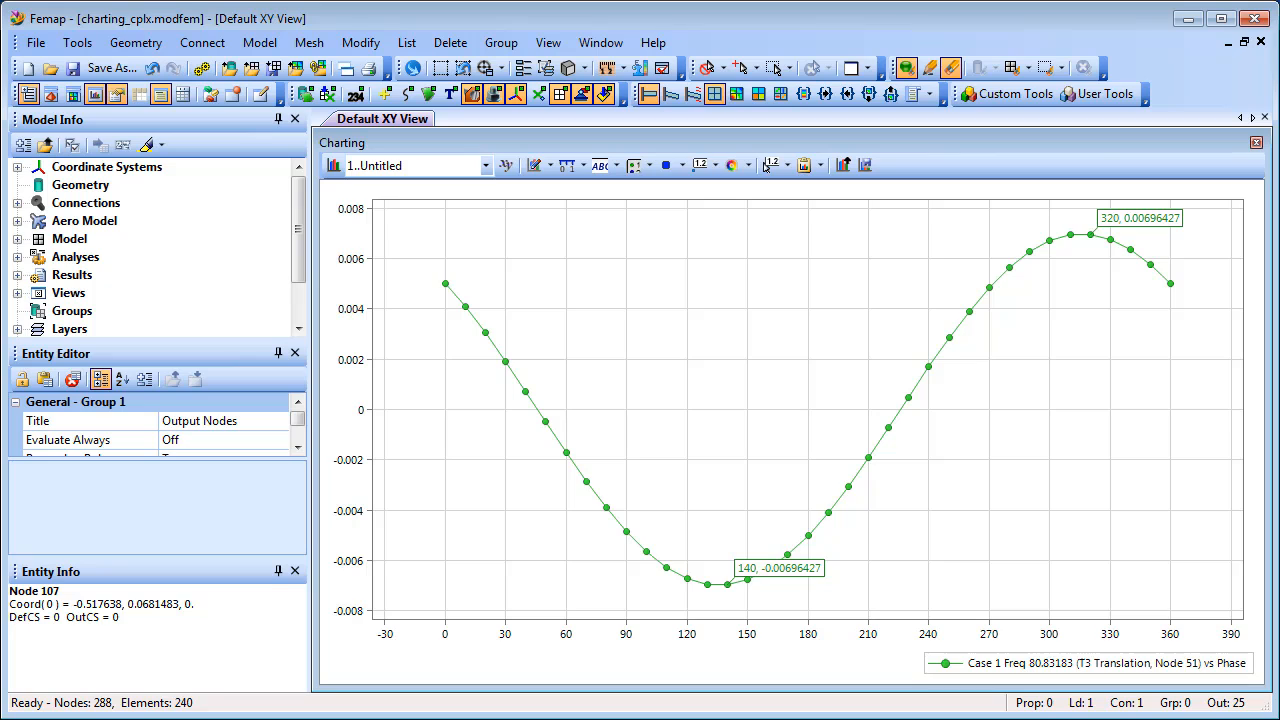